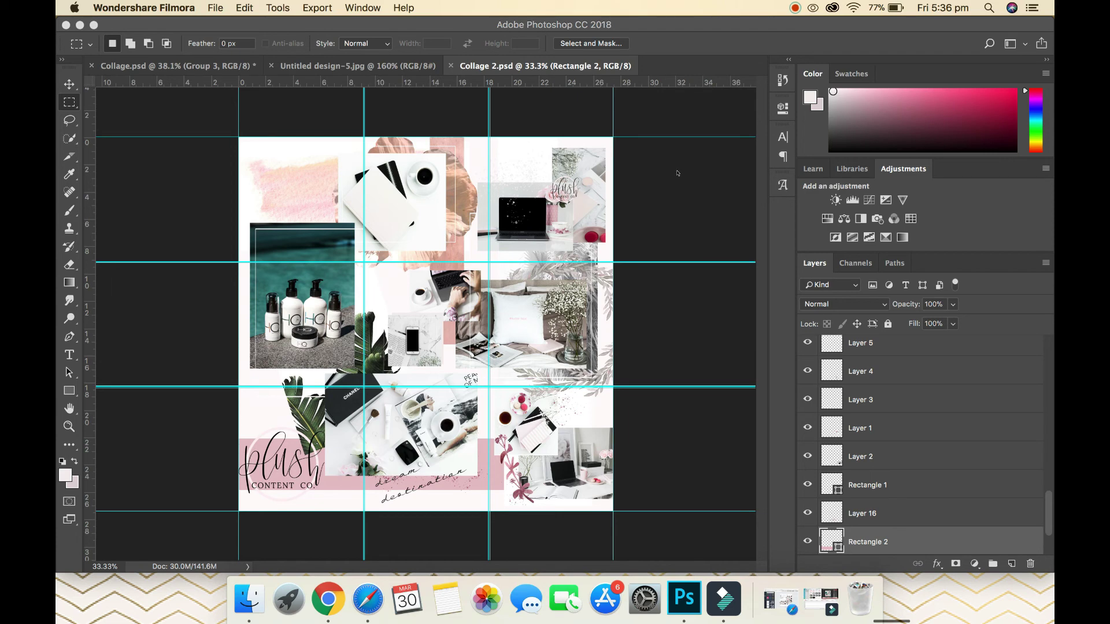
# Bring up the feed preview in Untitled design-5.jpg, and create a new 3240 × 3240 pixel, 300 ppi RGB document with white background
pyautogui.click(352, 67)
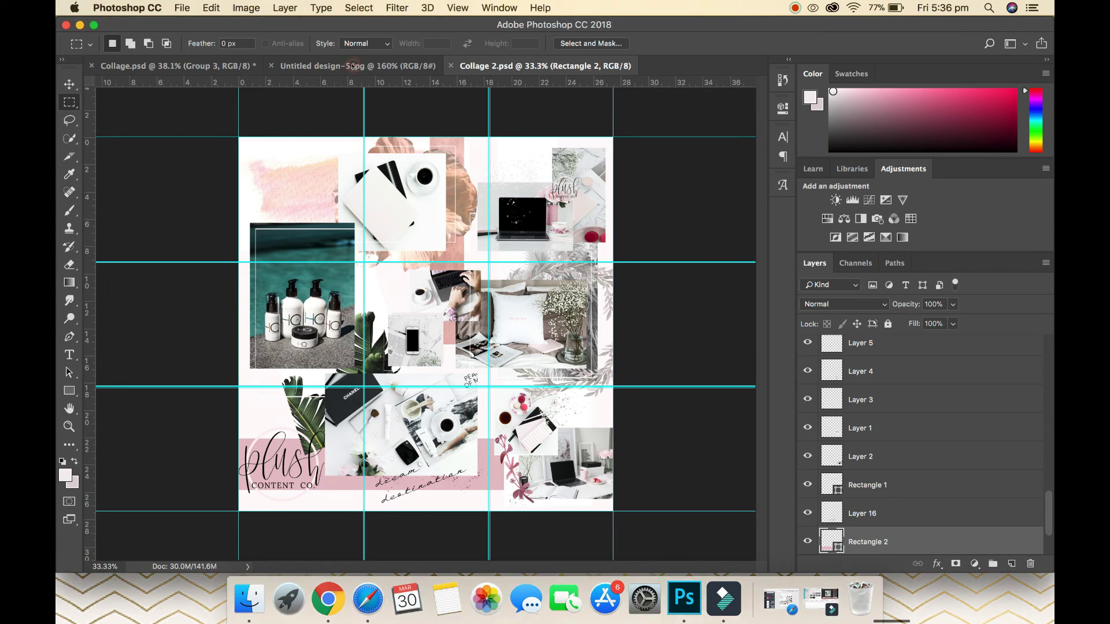
pyautogui.click(351, 66)
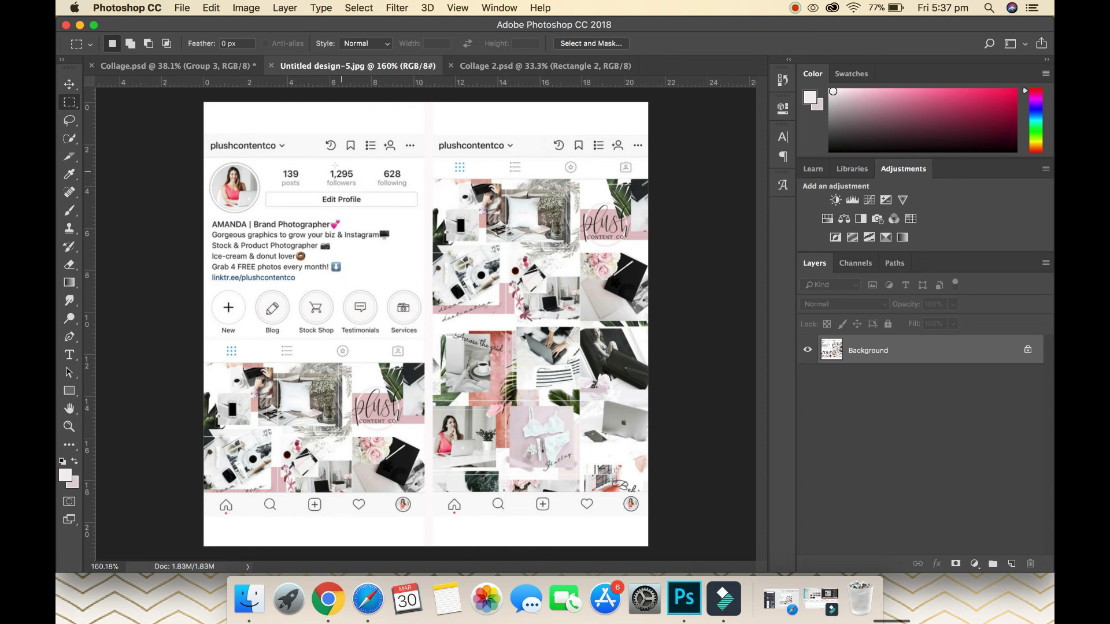
pyautogui.click(180, 8)
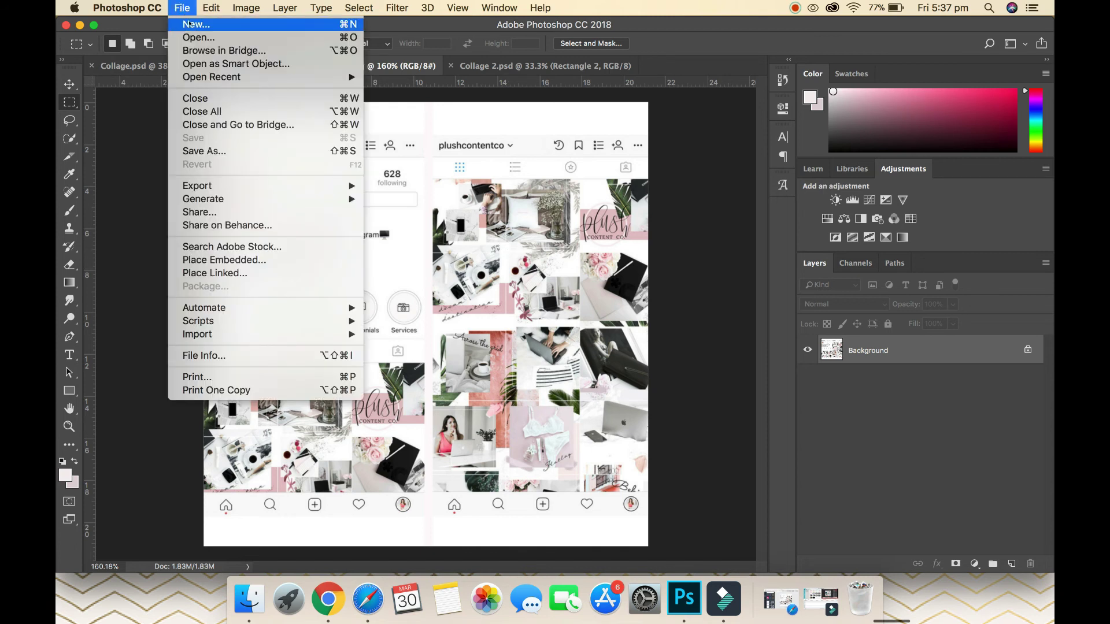
pyautogui.click(189, 25)
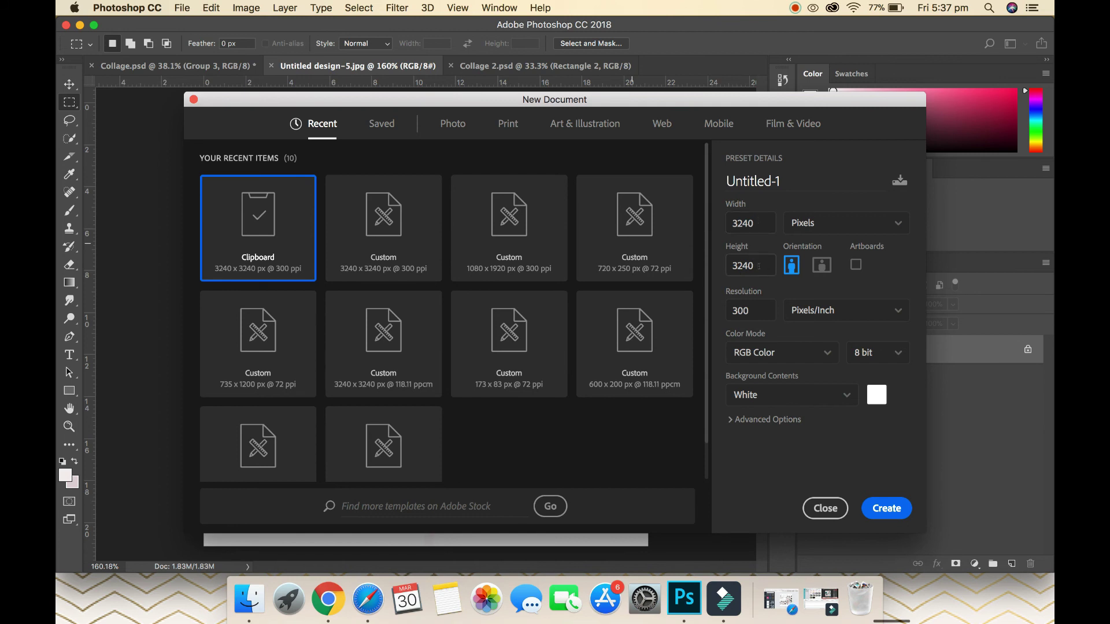
pyautogui.click(886, 510)
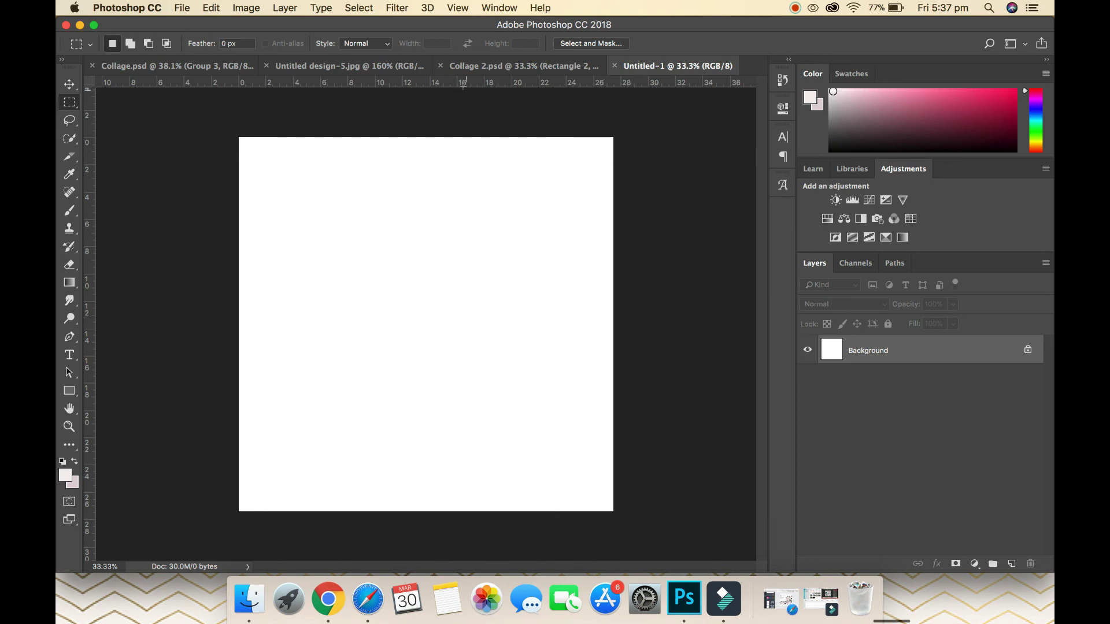
# Add a guide layout of 3 columns and 3 rows with 0.03 cm gutters and no margin to the blank document
pyautogui.click(453, 8)
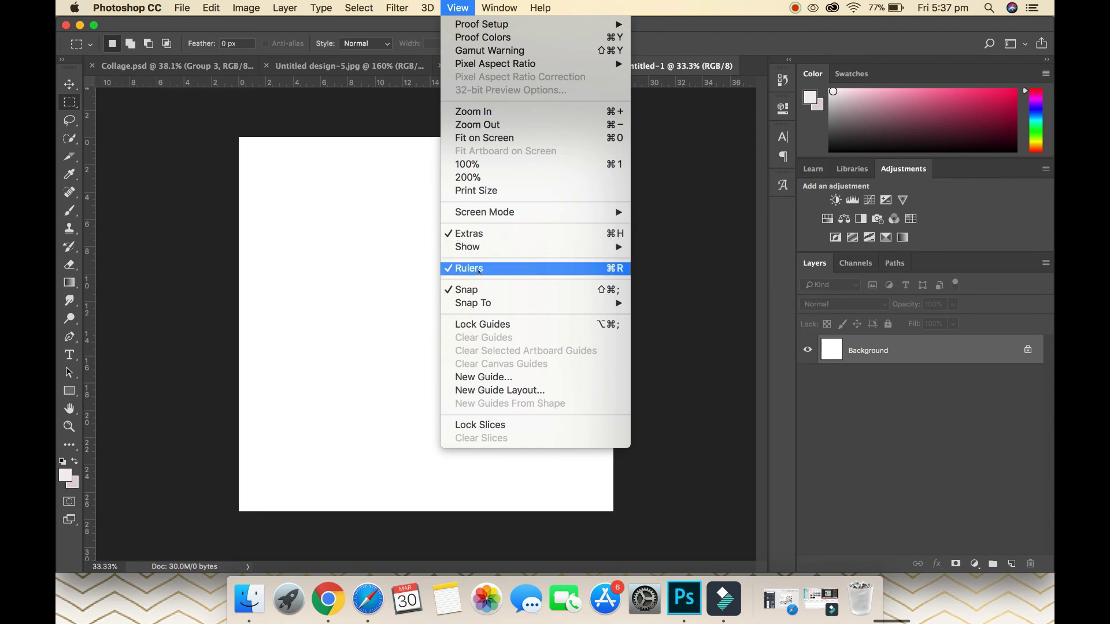
pyautogui.click(507, 390)
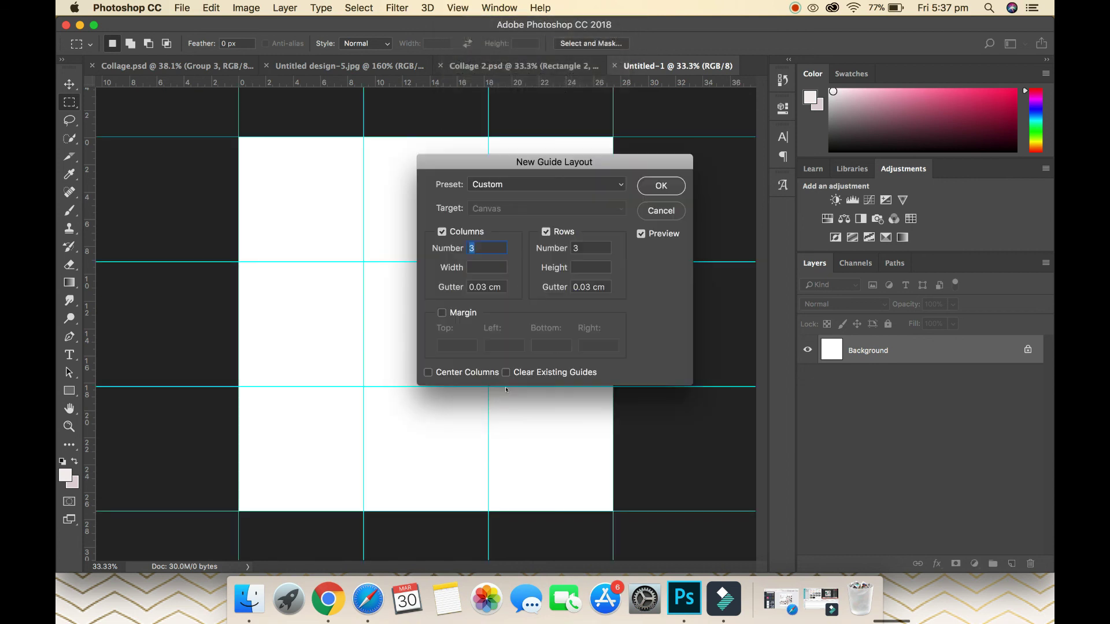
pyautogui.click(441, 314)
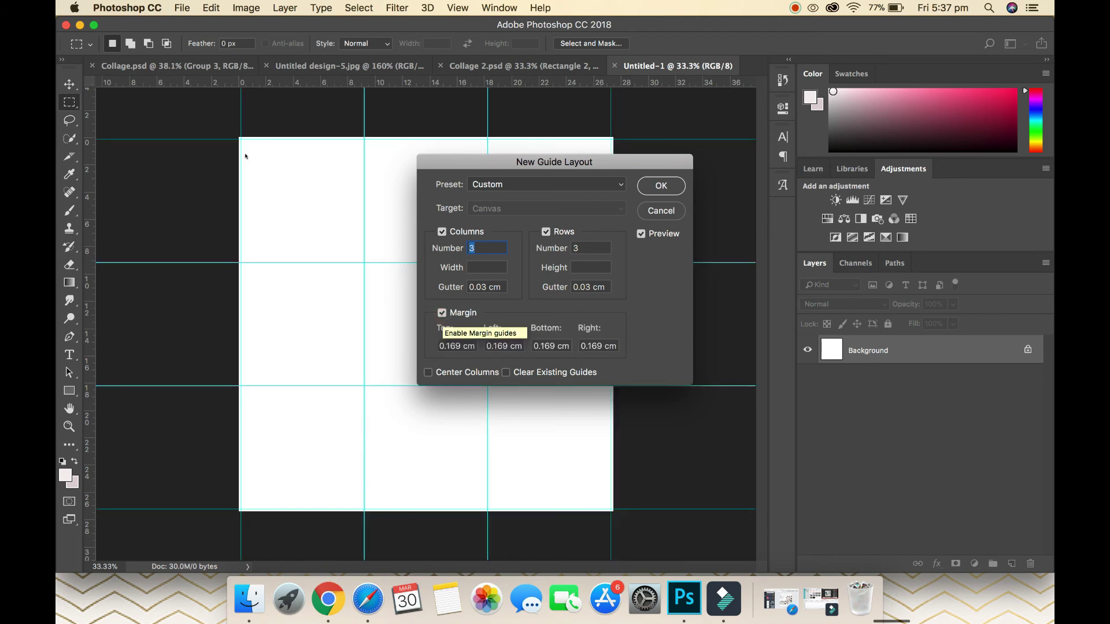
pyautogui.click(441, 314)
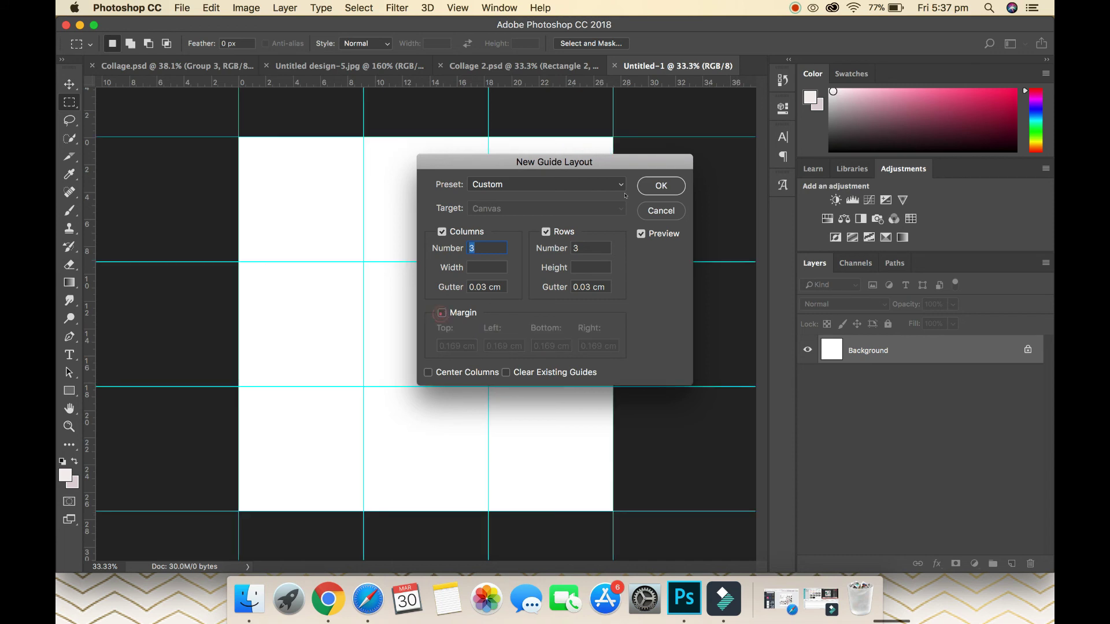
pyautogui.click(664, 186)
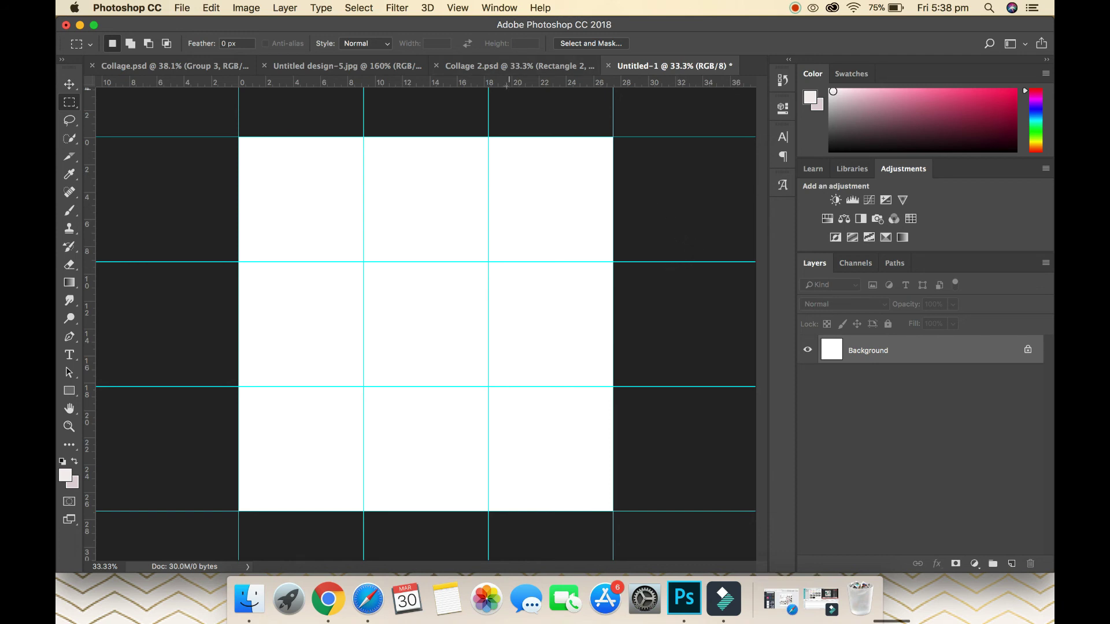
# Return to Collage 2.psd and look through its layer stack up to the topmost layer
pyautogui.click(514, 66)
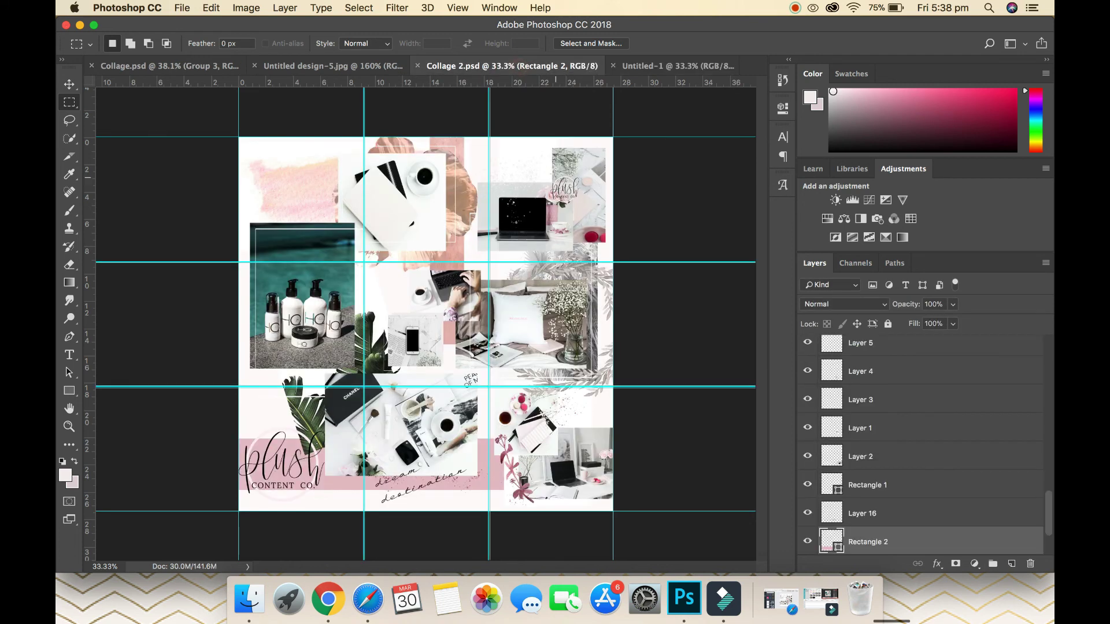
pyautogui.scroll(10, 992, 449)
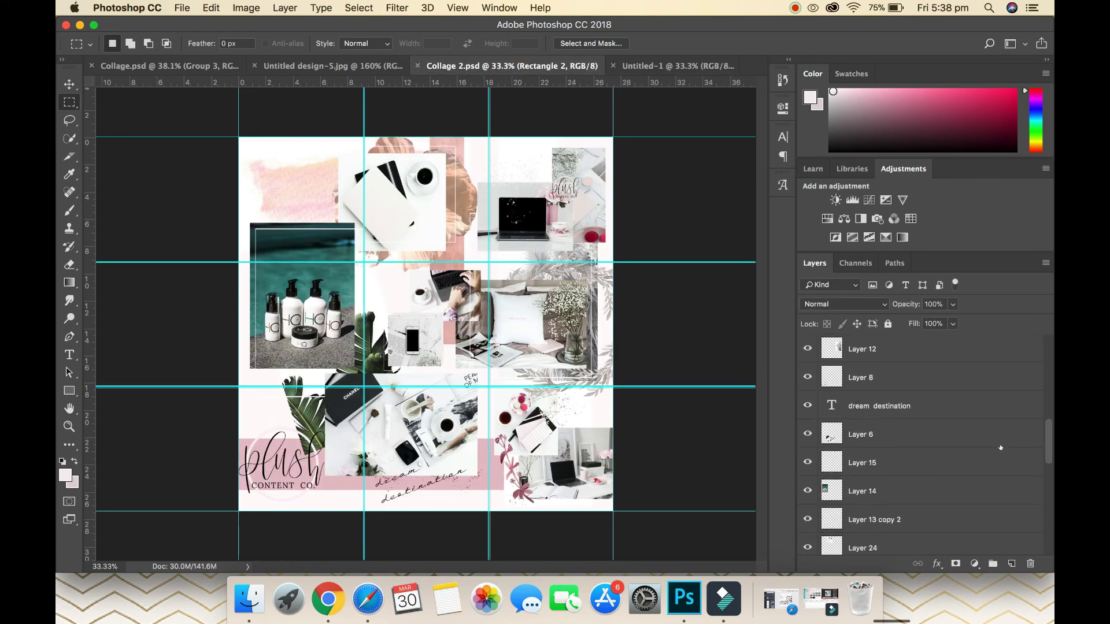
pyautogui.scroll(10, 1002, 446)
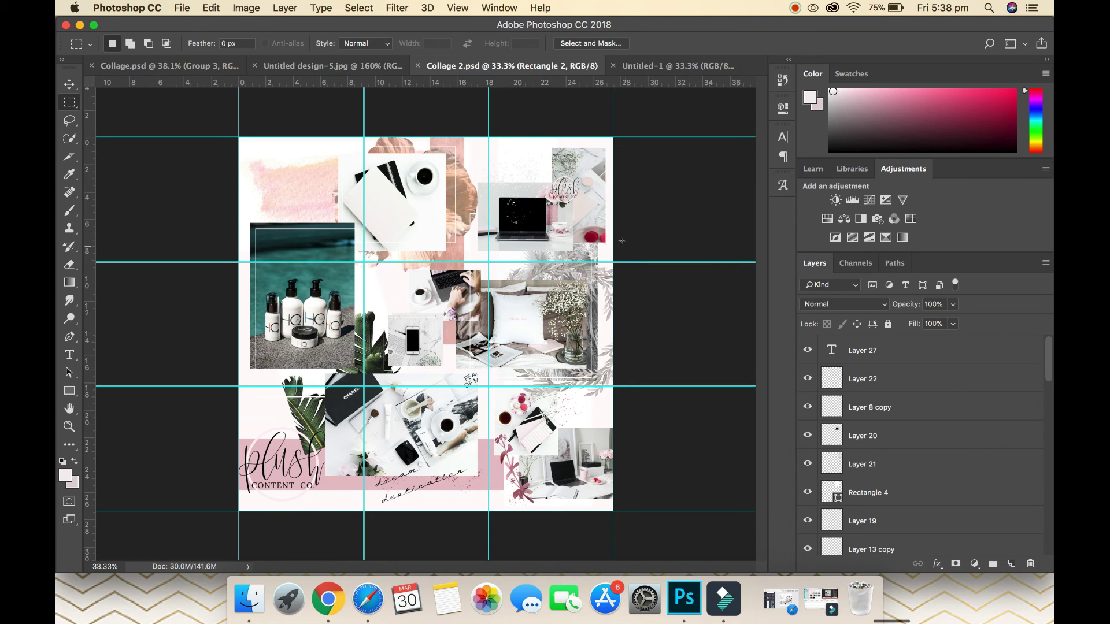
# Activate the Slice tool and save all collage slices for web to the Desktop, using the PNG-24 preset, Images Only format and name Collage-2.png
pyautogui.click(67, 157)
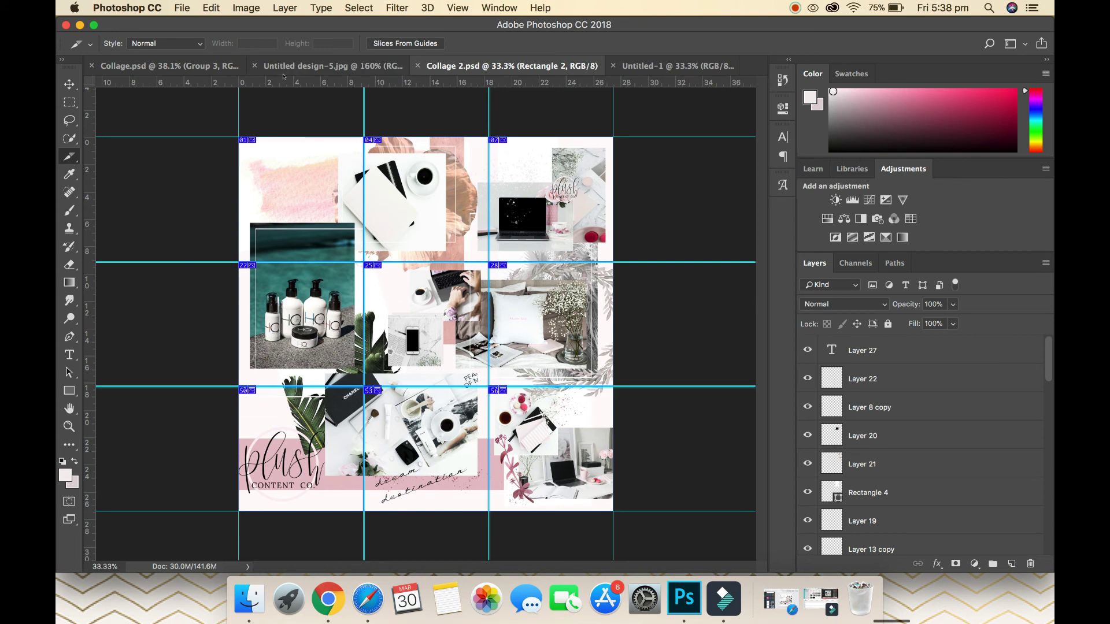
pyautogui.click(181, 9)
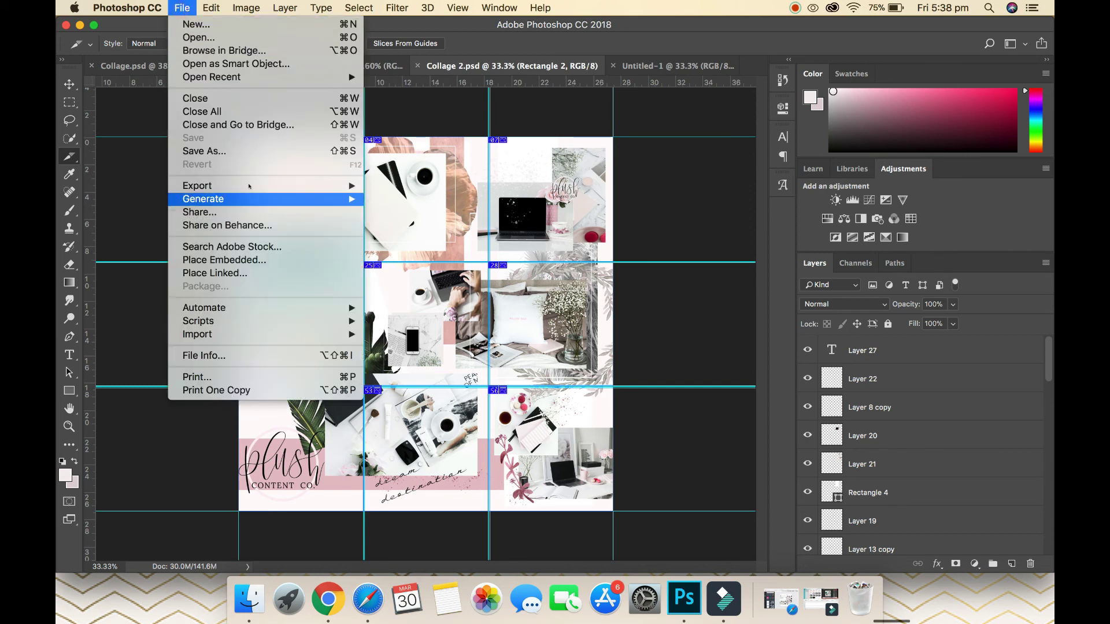
pyautogui.moveTo(249, 185)
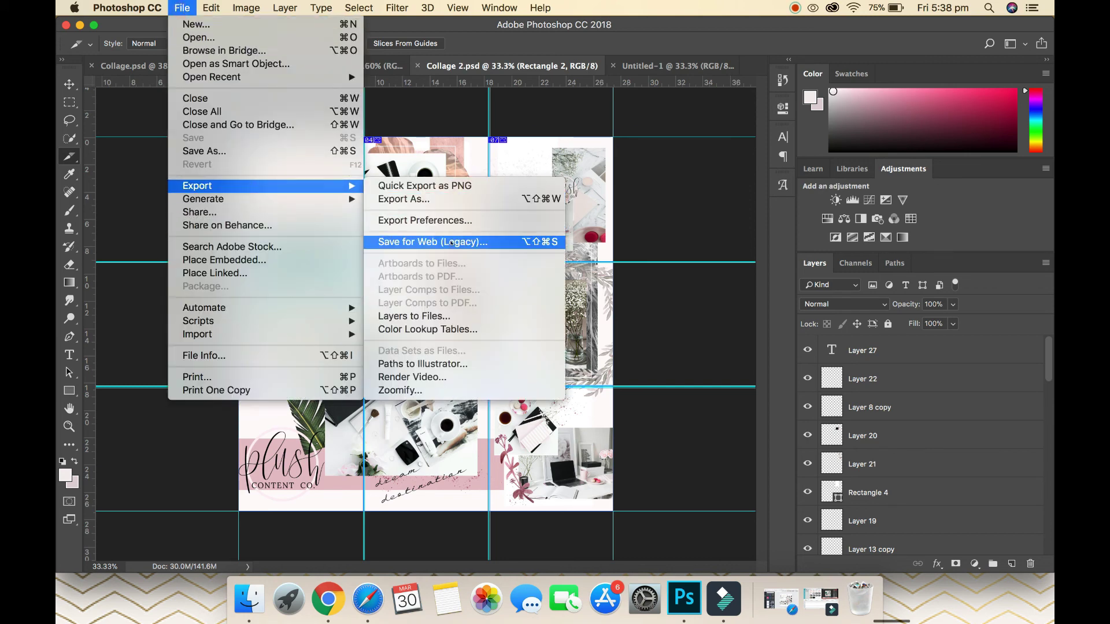
pyautogui.click(420, 242)
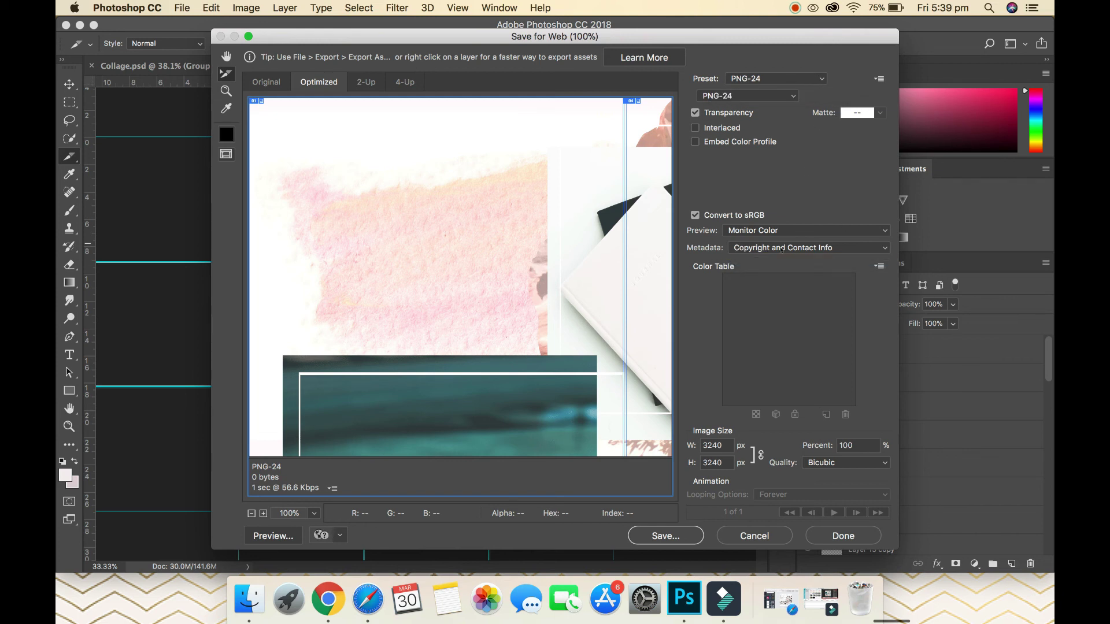
pyautogui.click(665, 536)
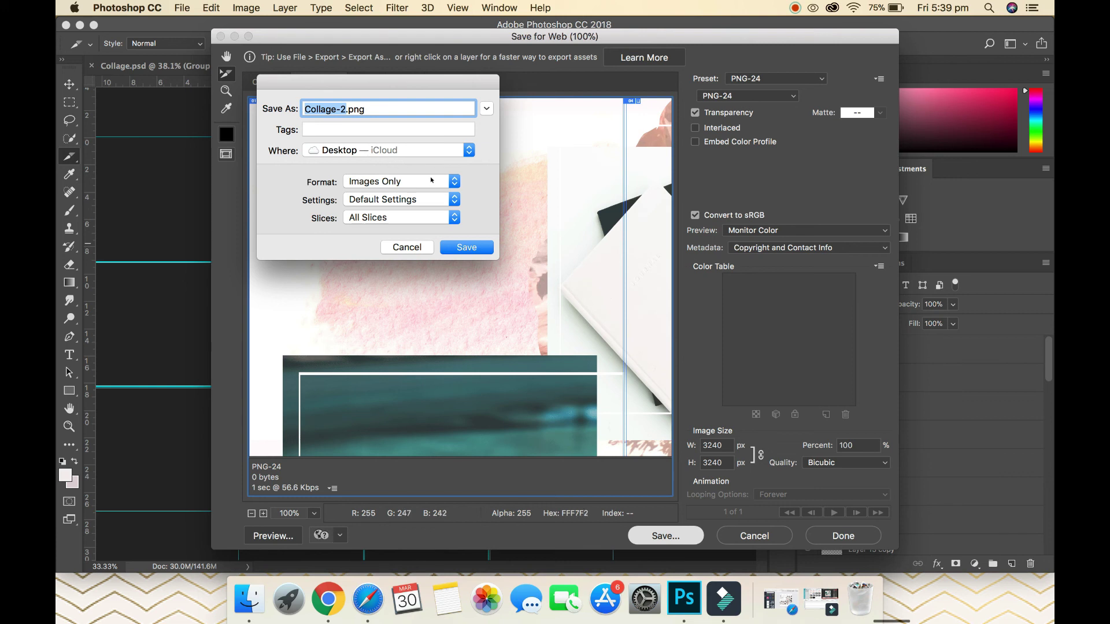
pyautogui.click(469, 248)
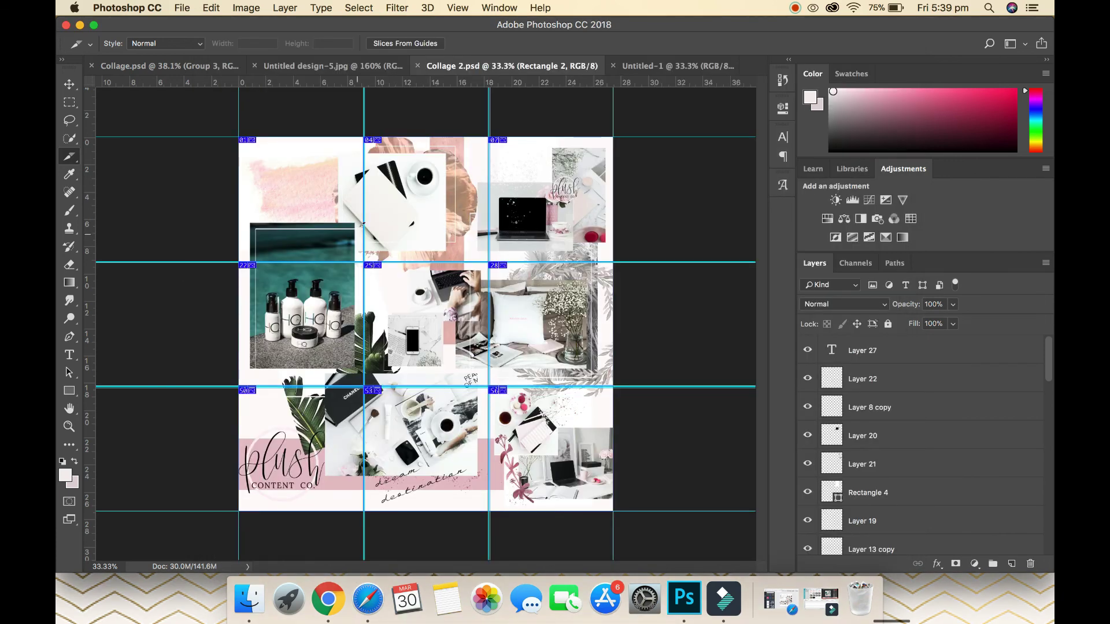
# Minimize the collage window, open the images folder on the desktop in Finder, and enlarge the folder window
pyautogui.click(80, 25)
pyautogui.click(1007, 195)
pyautogui.doubleClick(1007, 195)
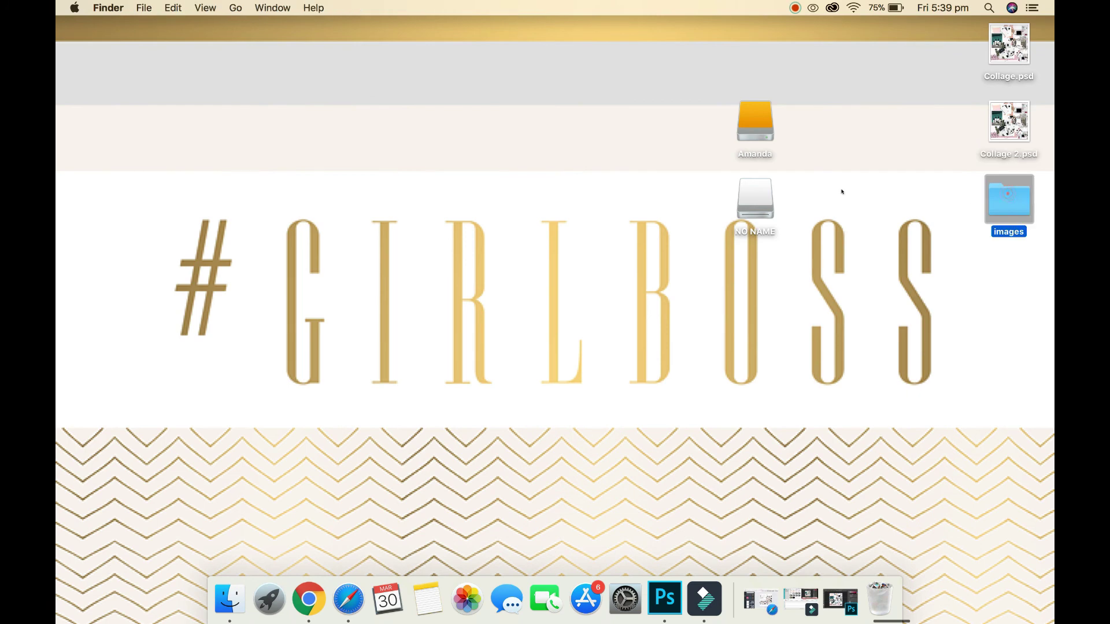
pyautogui.moveTo(438, 66); pyautogui.dragTo(345, 43)
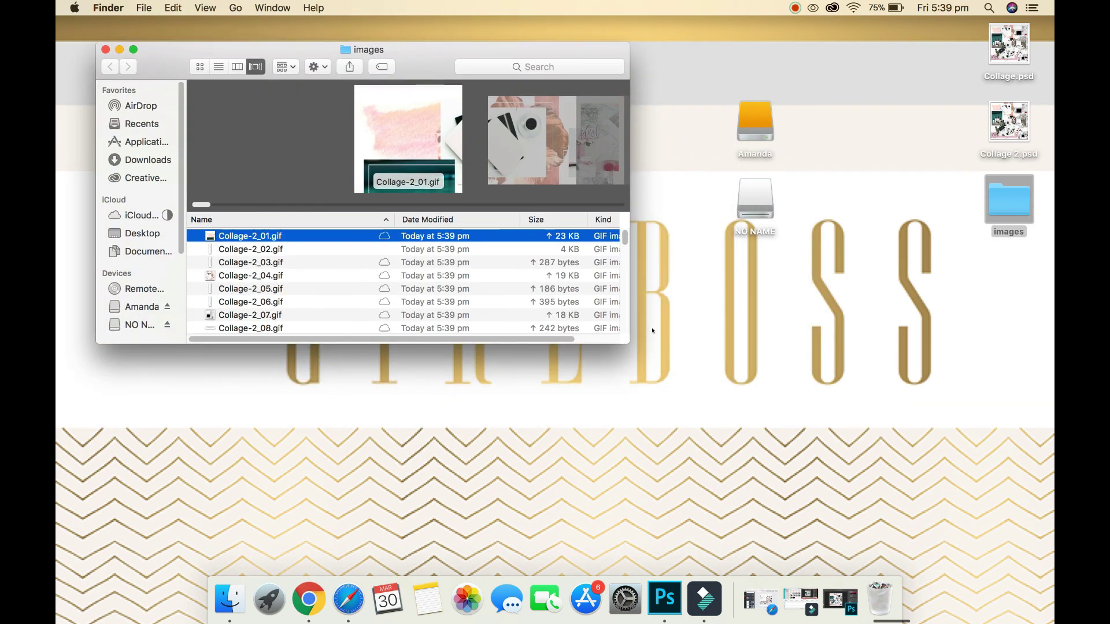
pyautogui.moveTo(622, 336); pyautogui.dragTo(1014, 556)
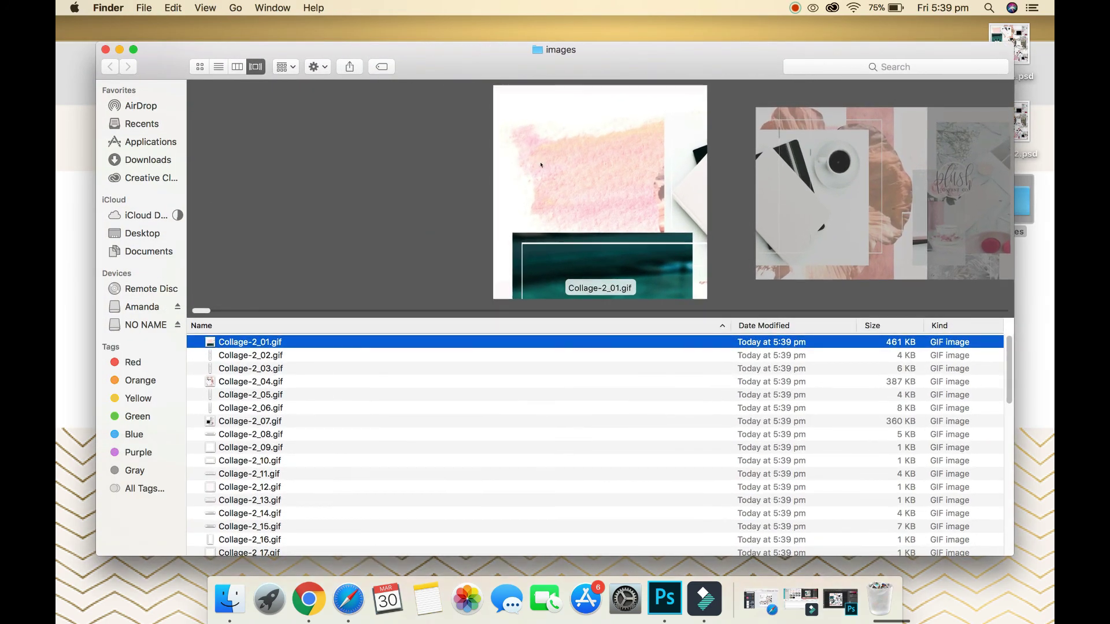
# Examine the previews of the exported slices in the images folder, from Collage-2_01.gif through Collage-2_46.gif
pyautogui.hscroll(3, 594, 211)
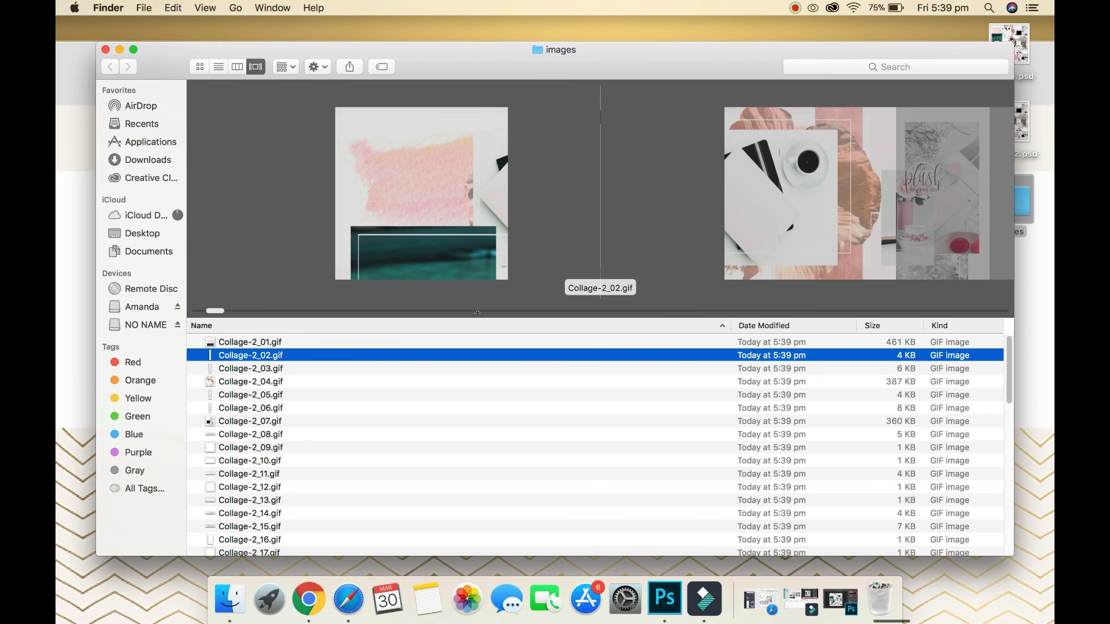
pyautogui.hscroll(2, 650, 186)
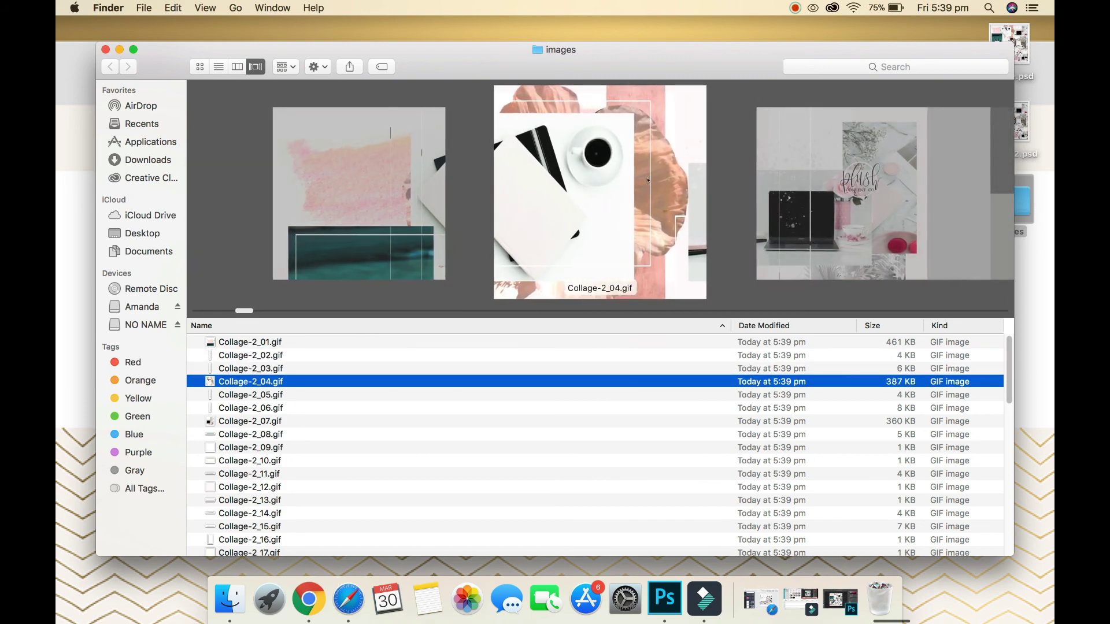
pyautogui.hscroll(3, 643, 199)
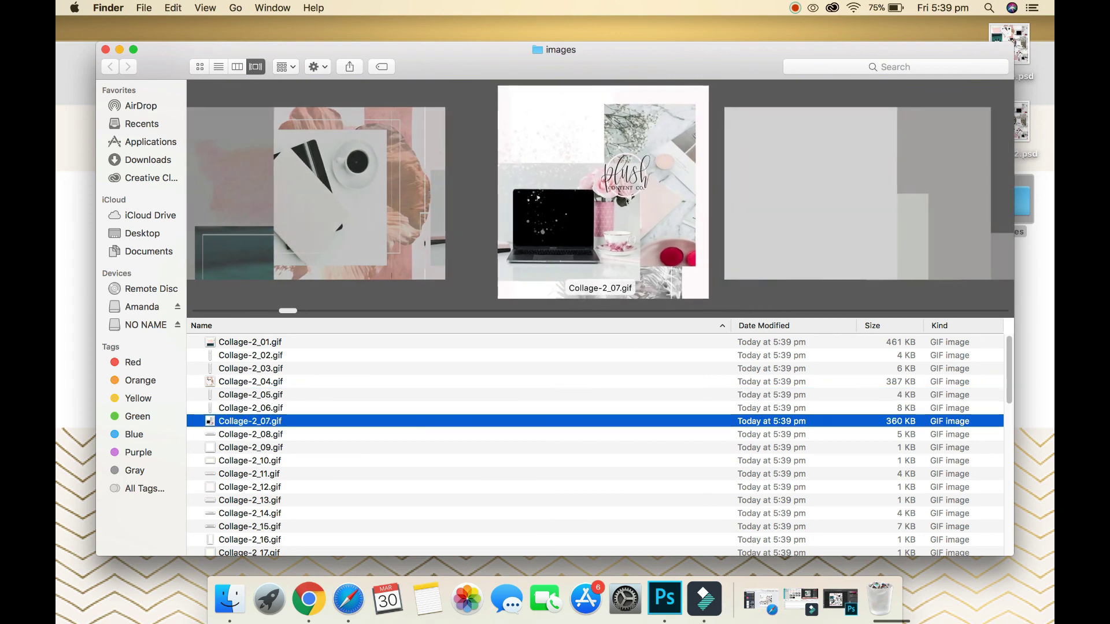
pyautogui.hscroll(4, 627, 200)
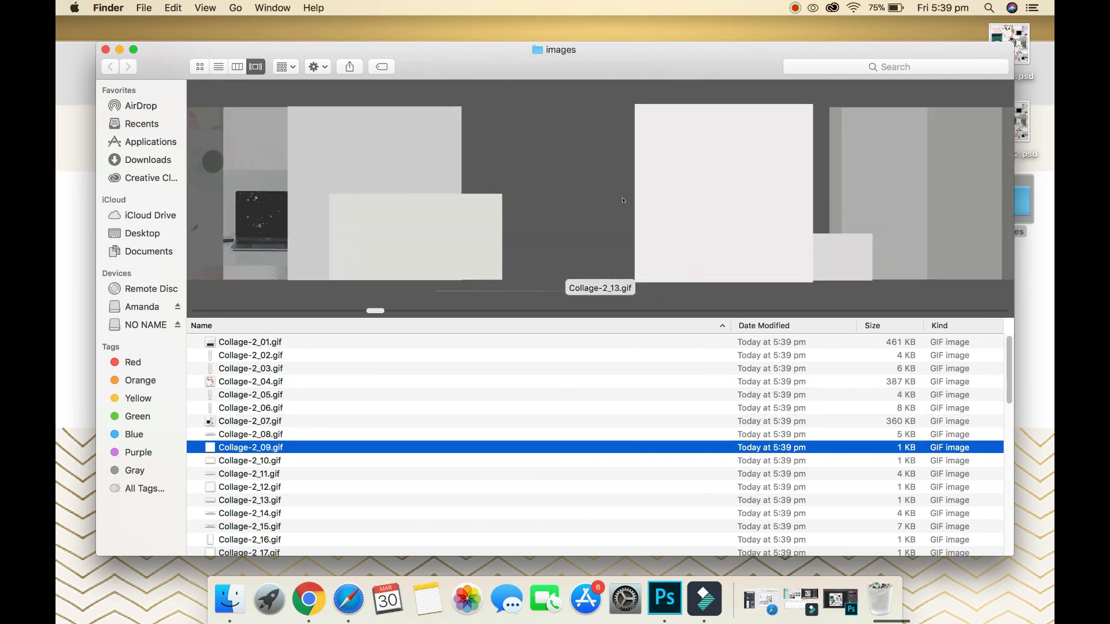
pyautogui.hscroll(6, 623, 200)
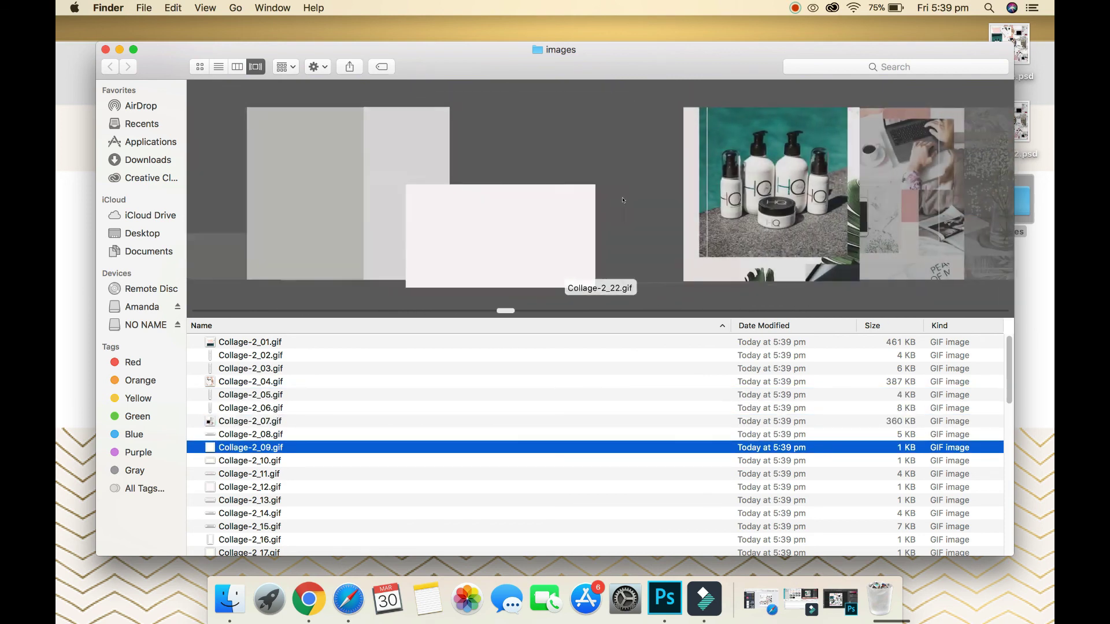
pyautogui.hscroll(6, 623, 200)
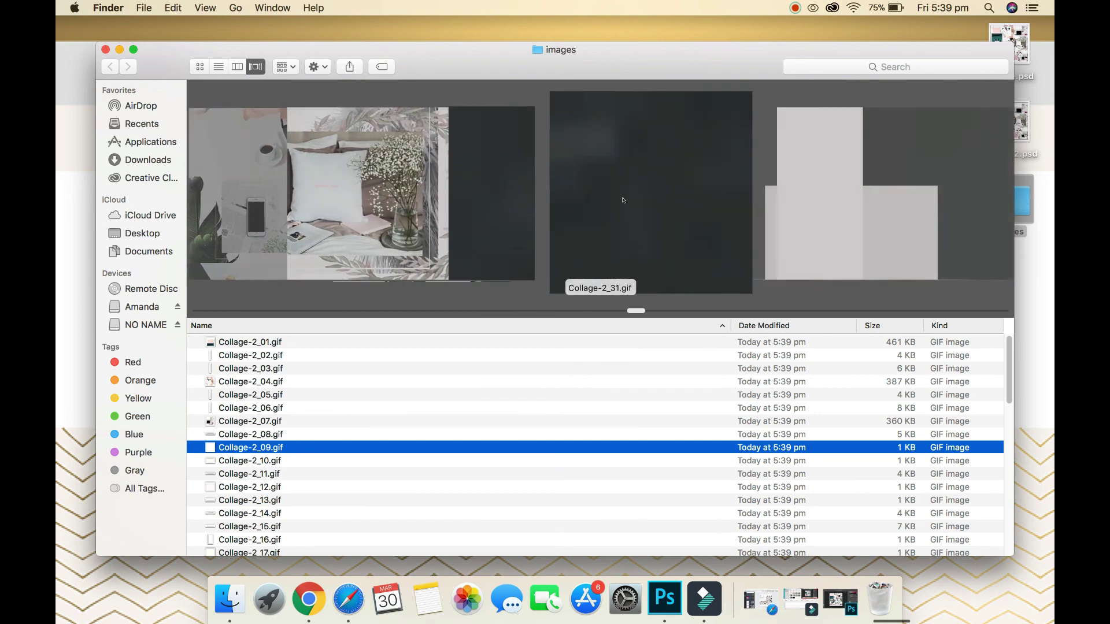
pyautogui.hscroll(8, 623, 200)
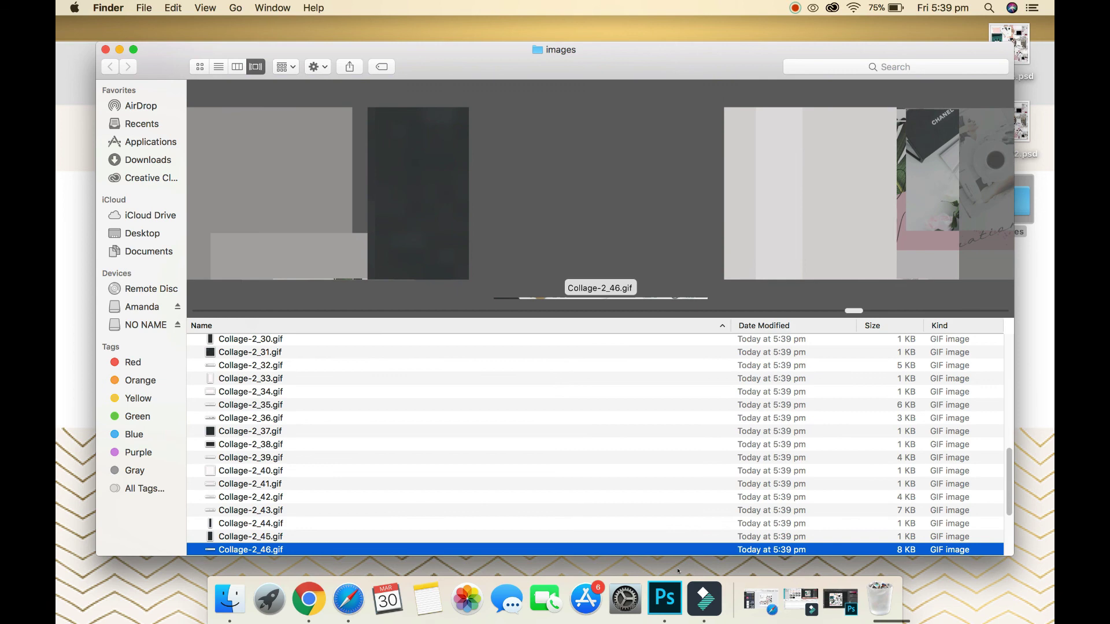
# Return to Photoshop and group all layers from Layer 27 down through Rectangle 2, using Pass Through mode
pyautogui.click(665, 599)
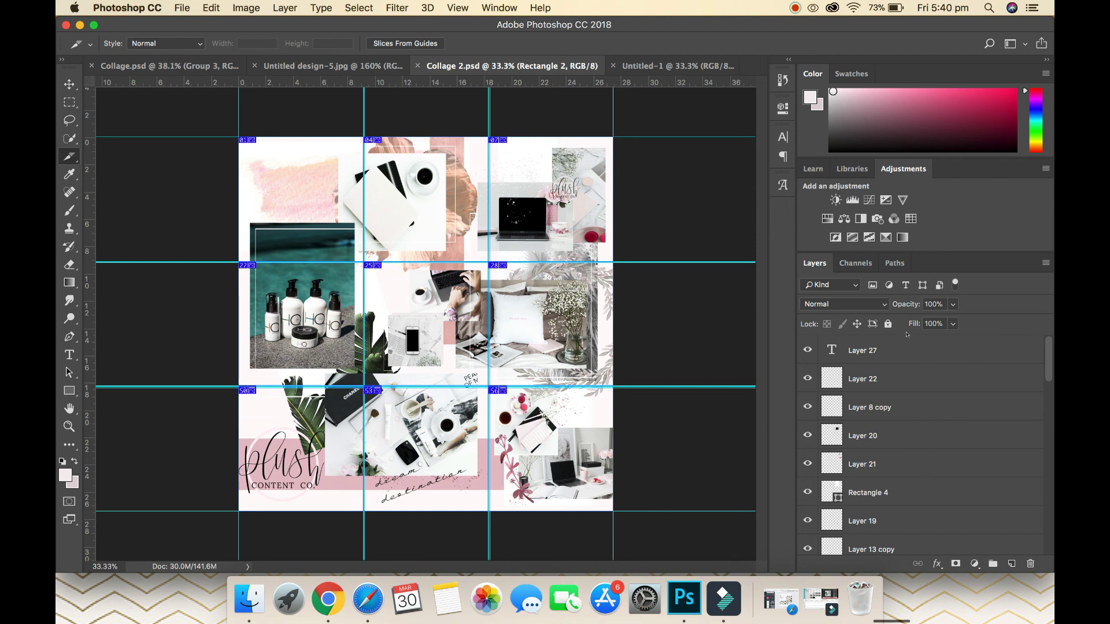
pyautogui.click(919, 349)
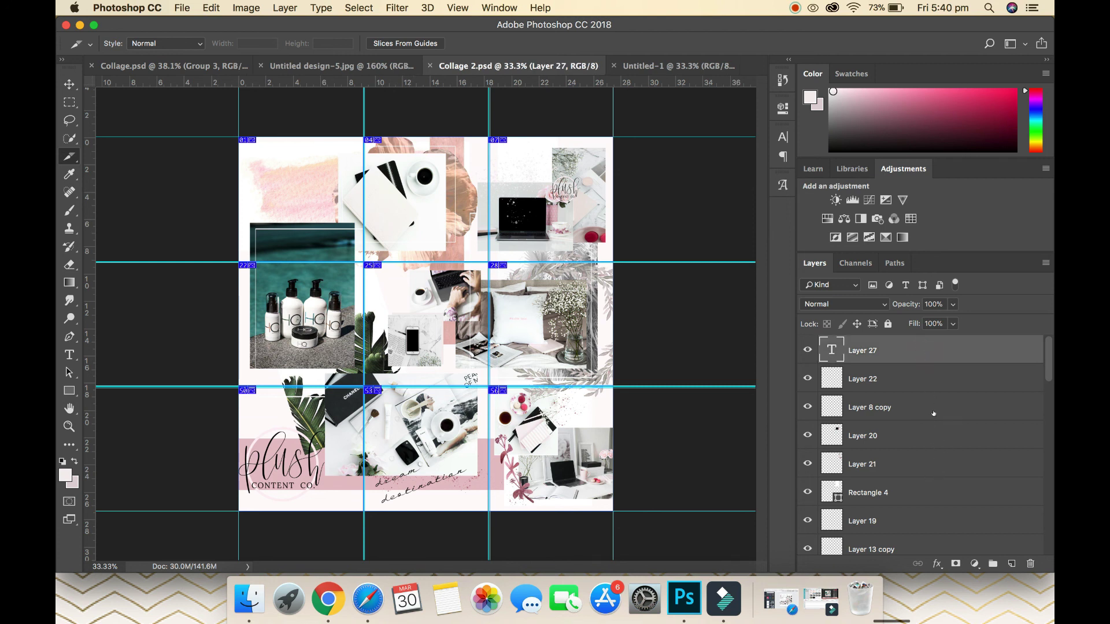
pyautogui.scroll(-15, 933, 413)
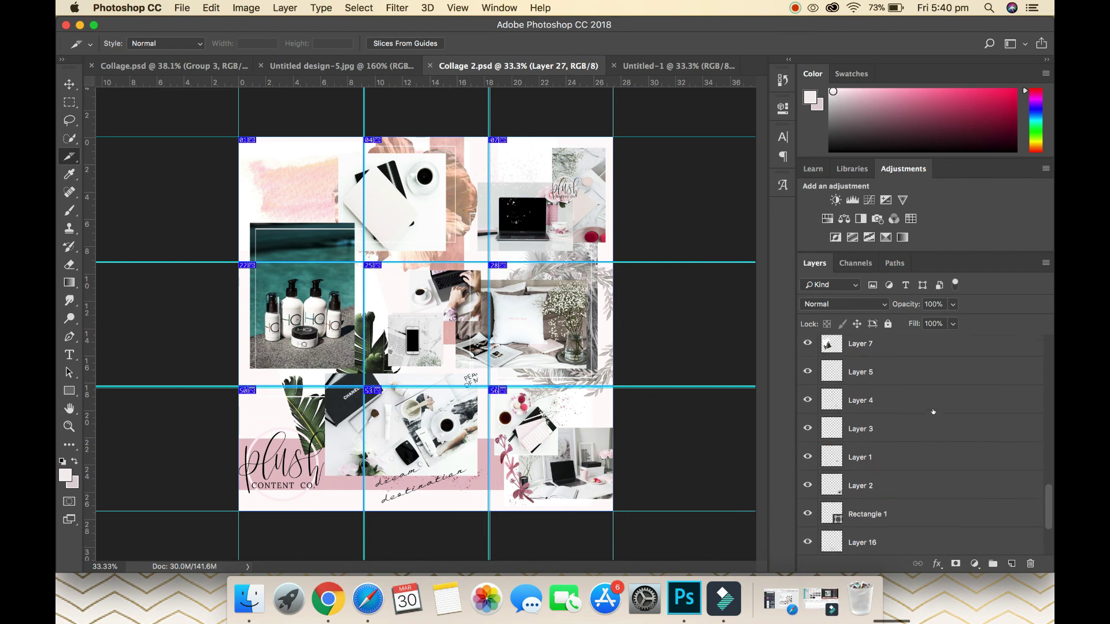
pyautogui.scroll(-3, 933, 411)
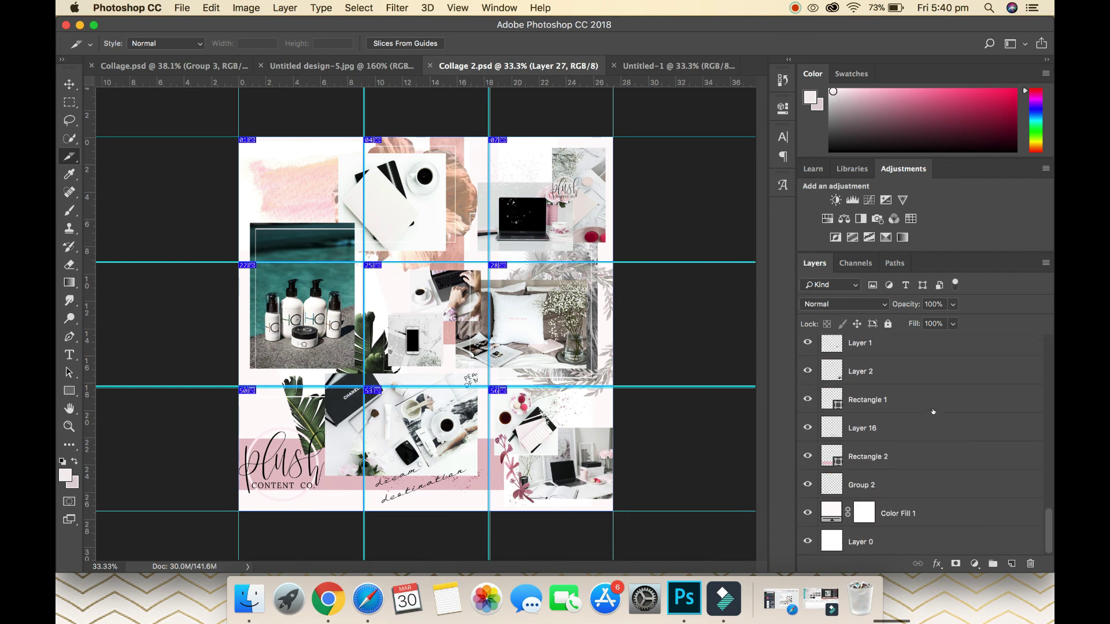
pyautogui.keyDown('shift'); pyautogui.click(906, 455); pyautogui.keyUp('shift')
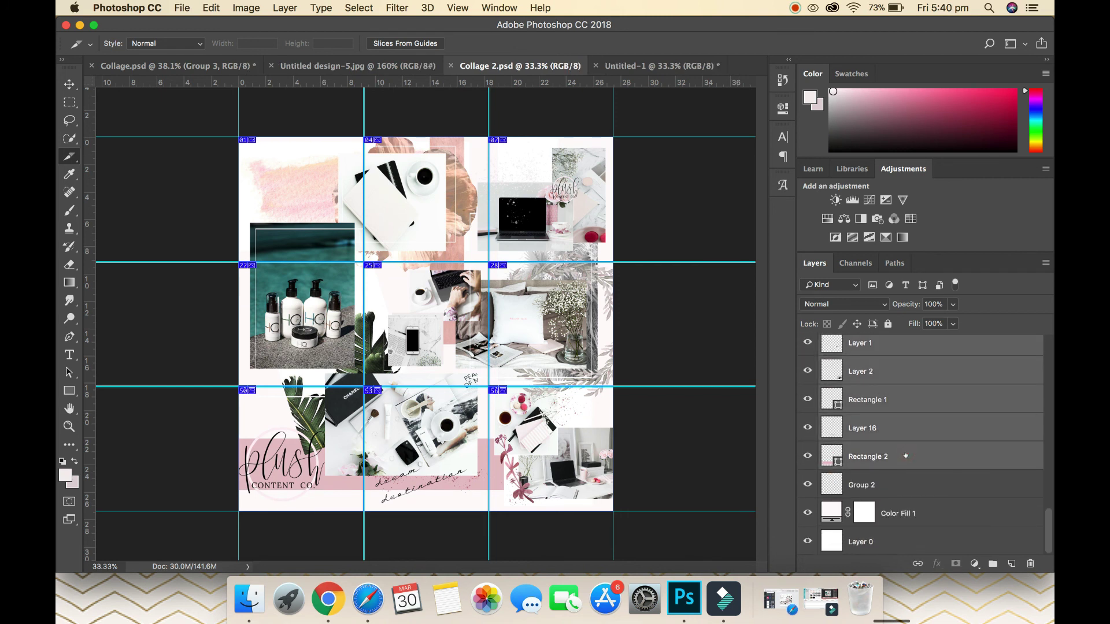
pyautogui.rightClick(901, 365)
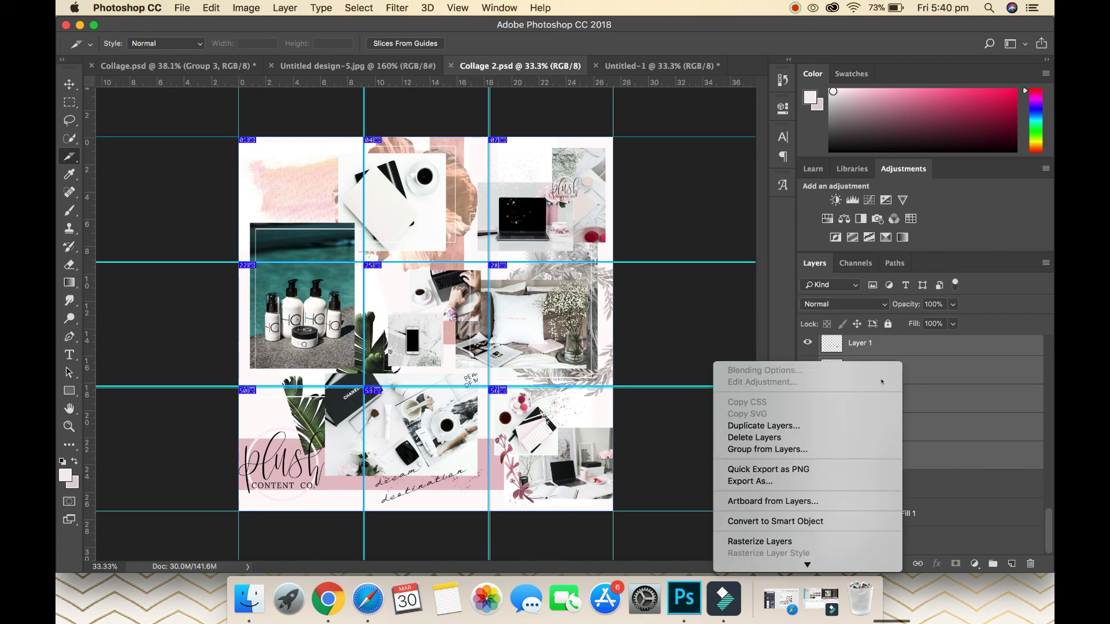
pyautogui.click(760, 450)
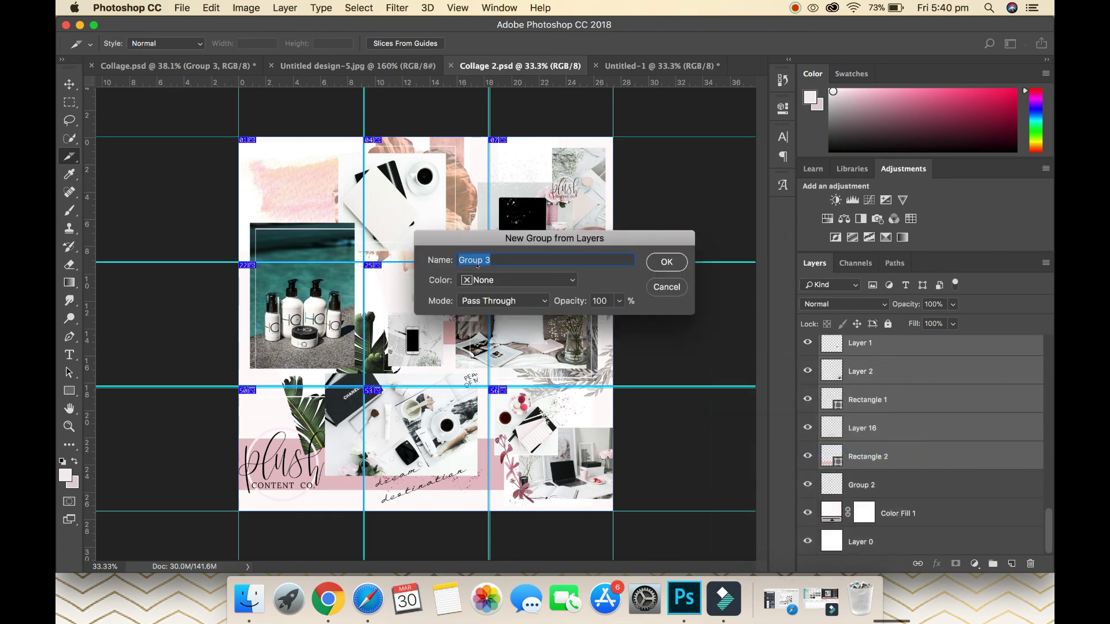
pyautogui.click(667, 262)
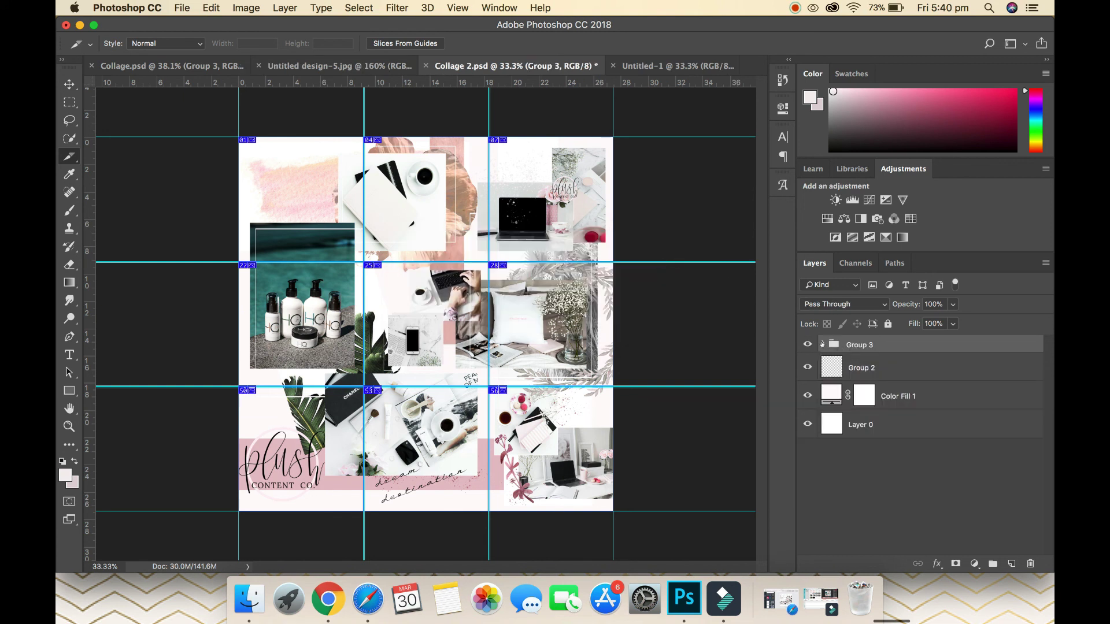
# Expand the new group and add an empty layer directly above Layer 27
pyautogui.click(821, 344)
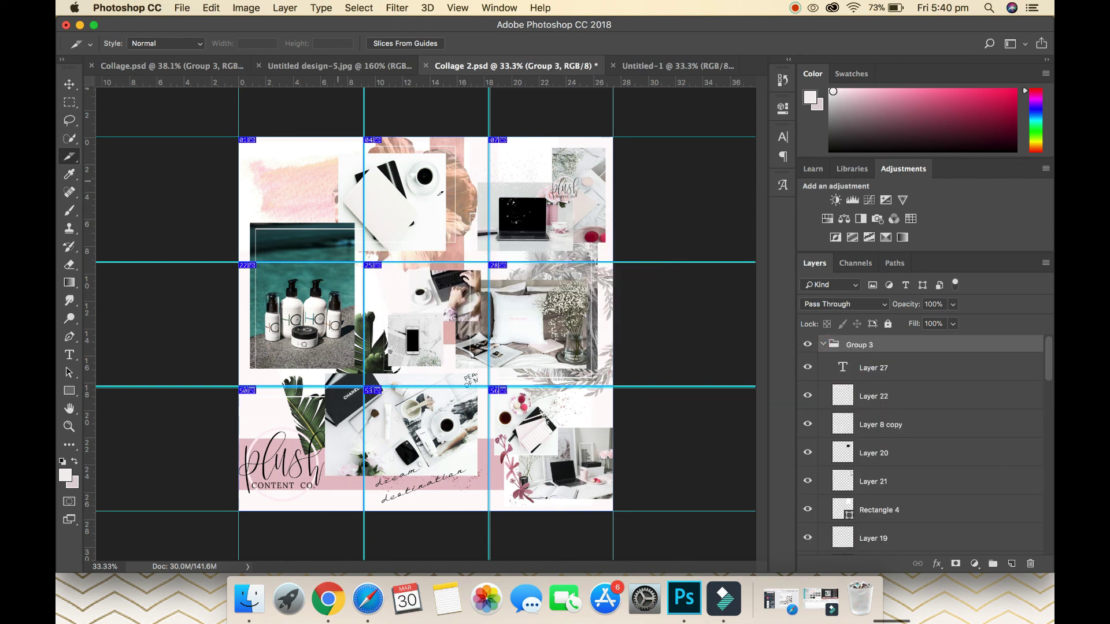
pyautogui.click(879, 374)
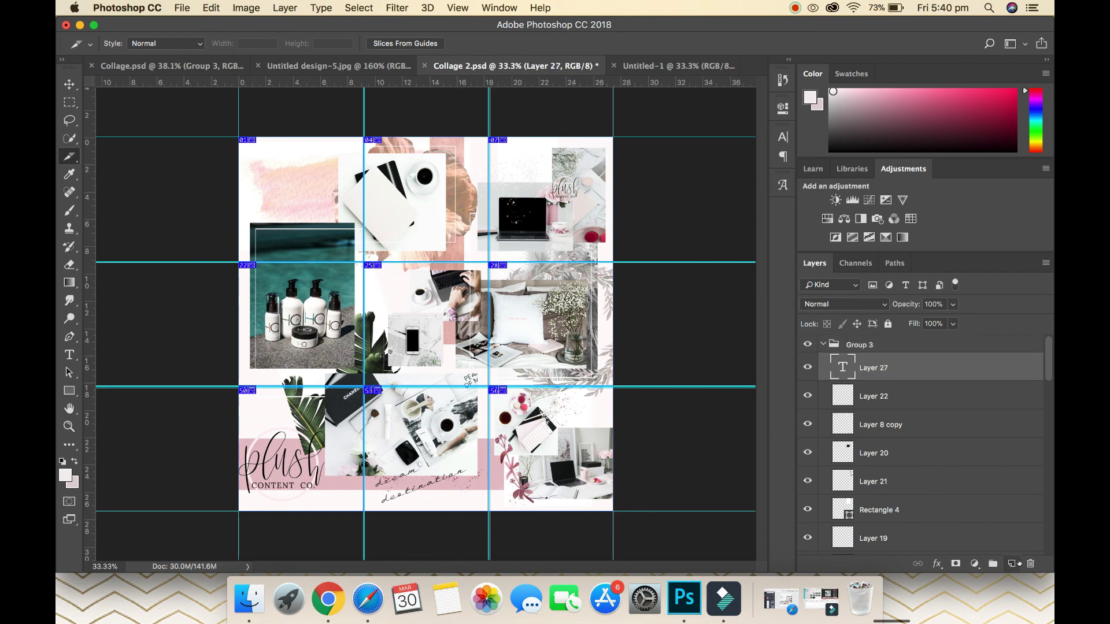
pyautogui.click(1012, 564)
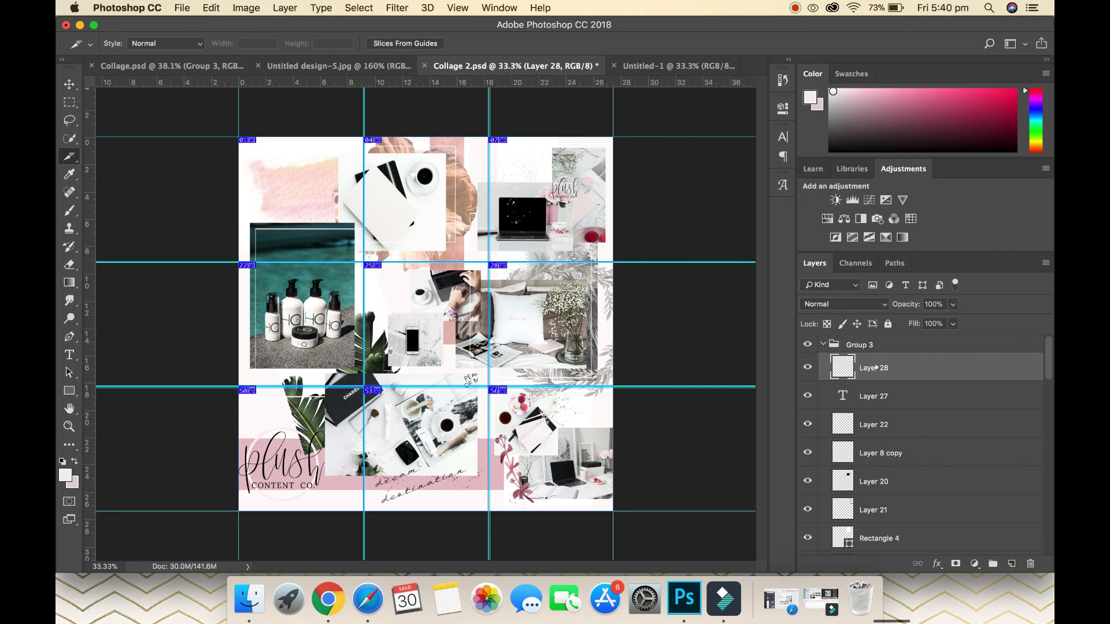
# Marquee-select the entire canvas, apply a 10 px centered stroke at 100% opacity on the new layer, and deselect
pyautogui.click(70, 102)
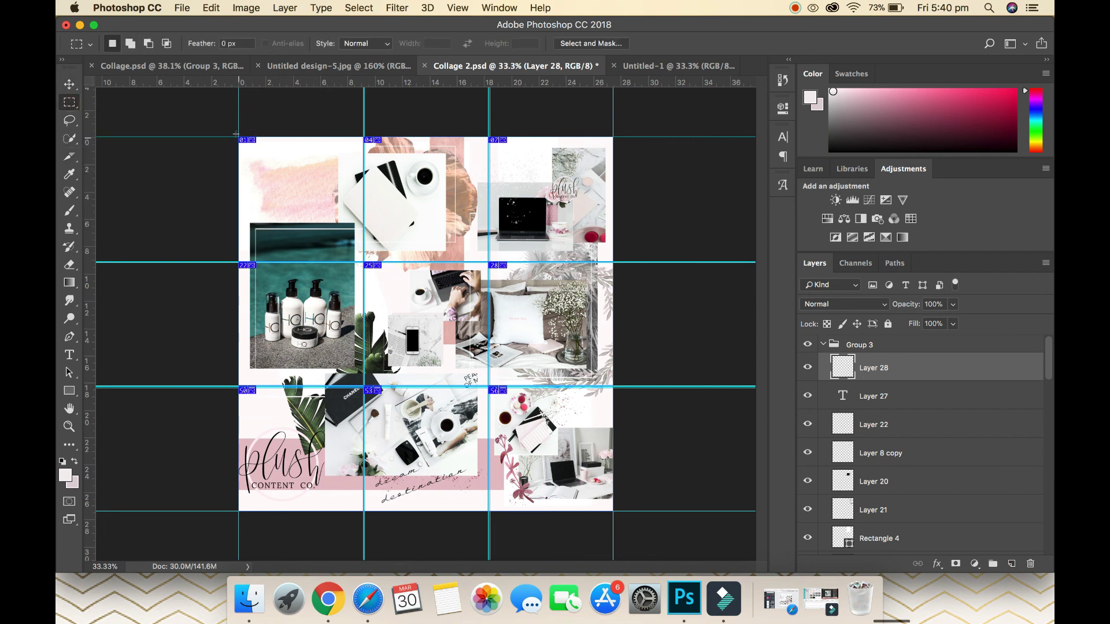
pyautogui.moveTo(235, 134); pyautogui.dragTo(631, 515)
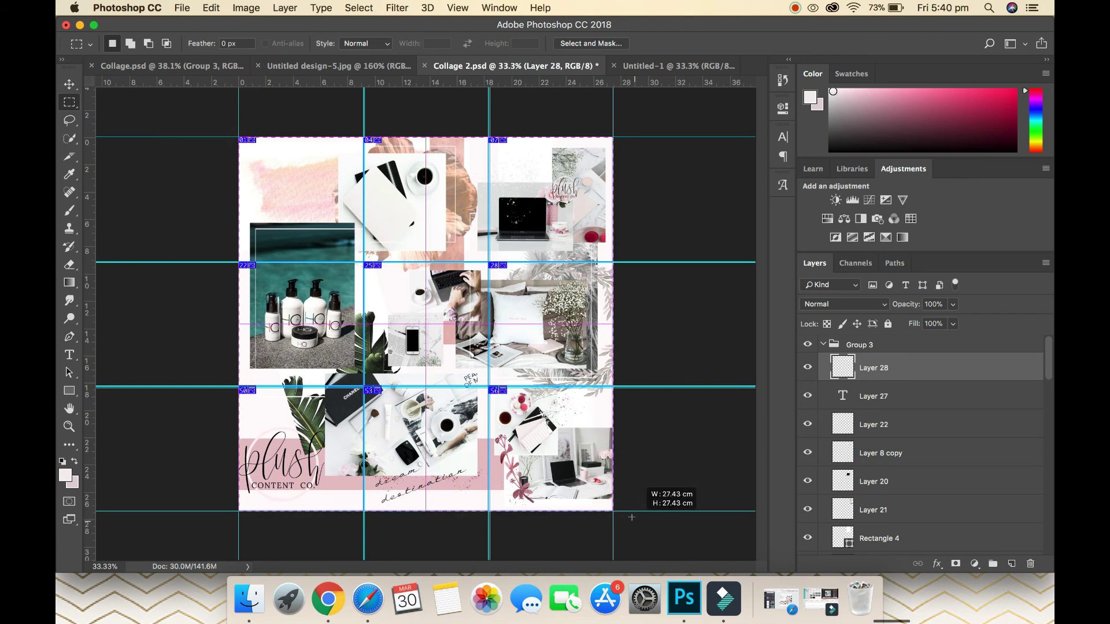
pyautogui.rightClick(530, 286)
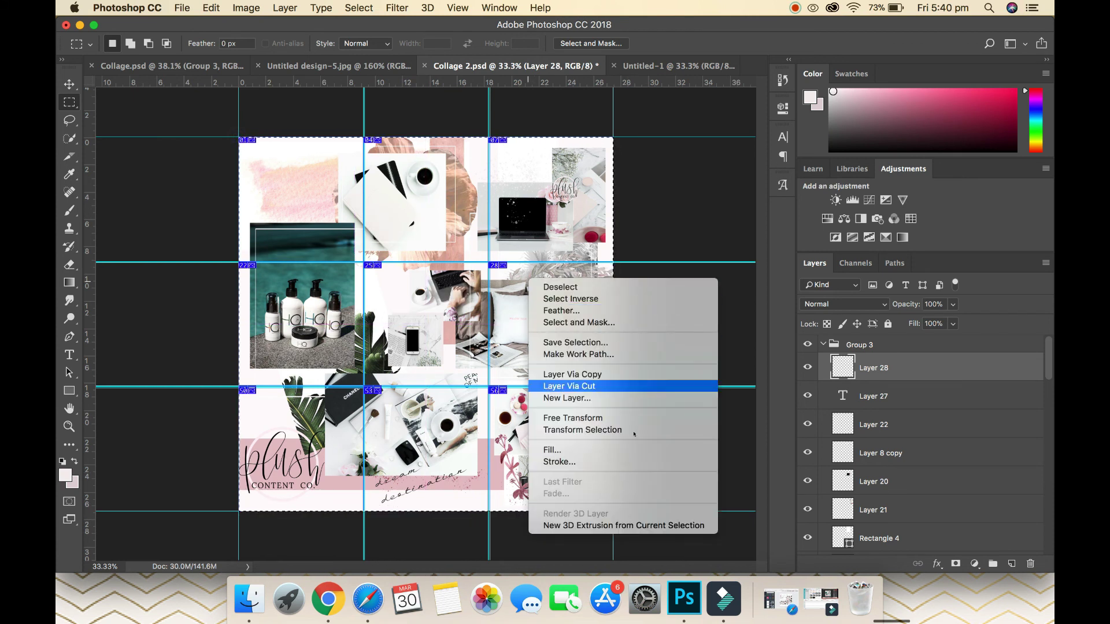
pyautogui.click(579, 463)
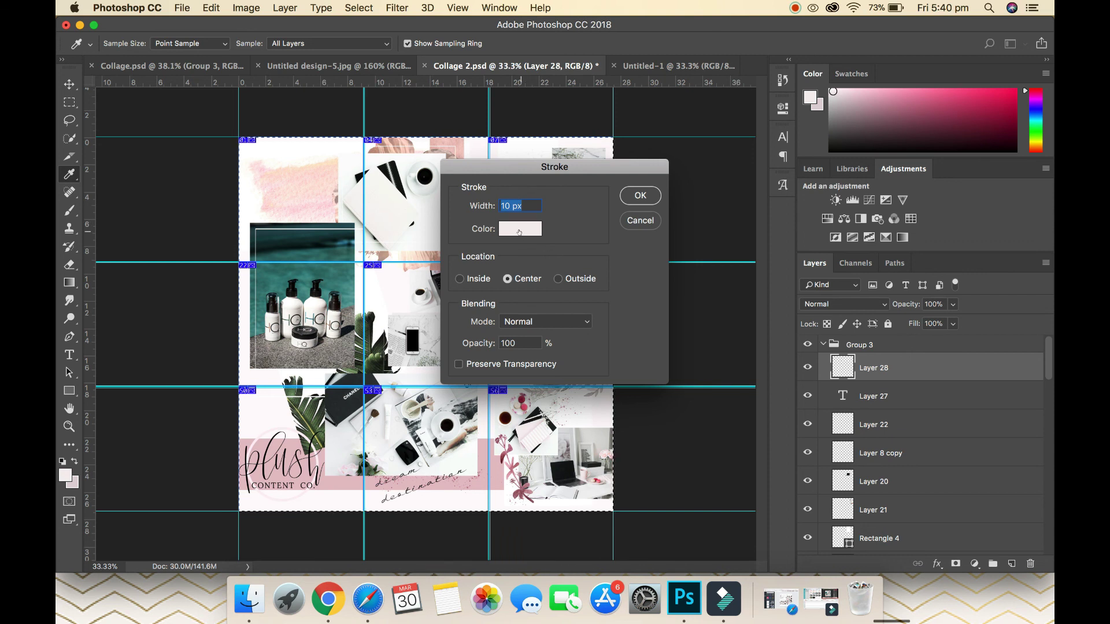
pyautogui.click(644, 196)
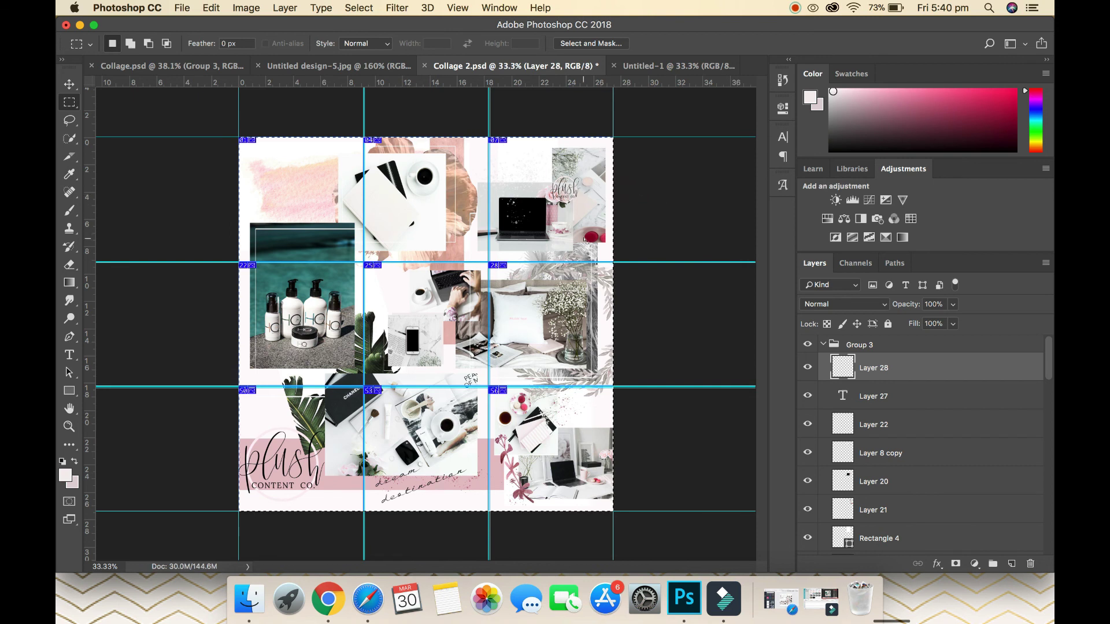
pyautogui.click(675, 327)
# Collapse Group 3 and free-transform it straight down into the bottom grid row, to about Y 4105 px
pyautogui.click(822, 345)
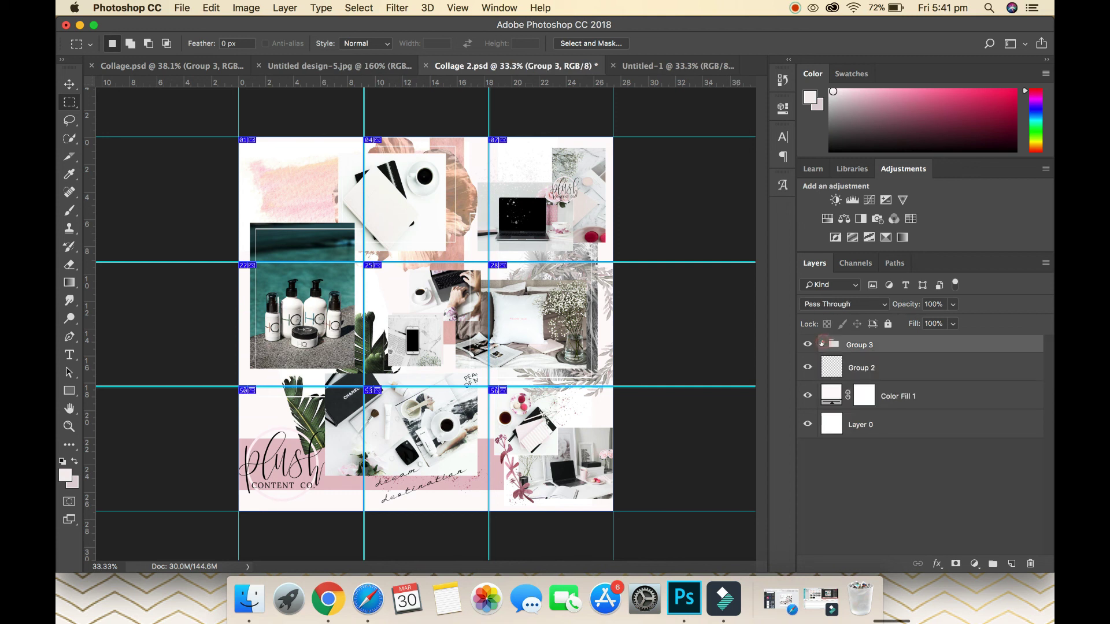
pyautogui.click(860, 345)
pyautogui.hotkey('ctrl', 't')
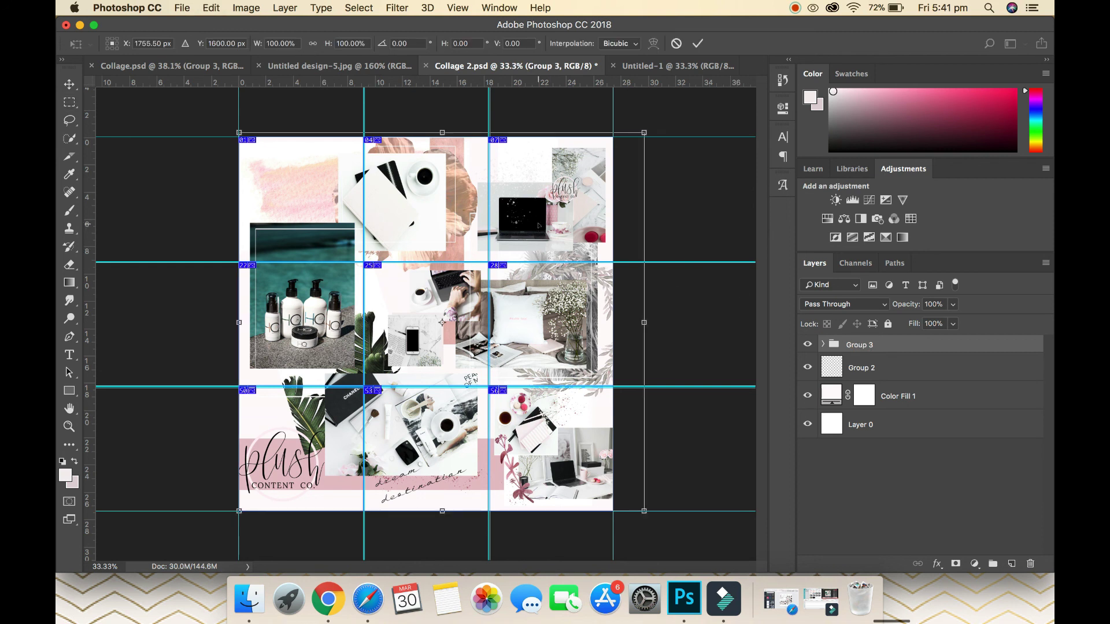
pyautogui.moveTo(537, 232); pyautogui.dragTo(533, 370)
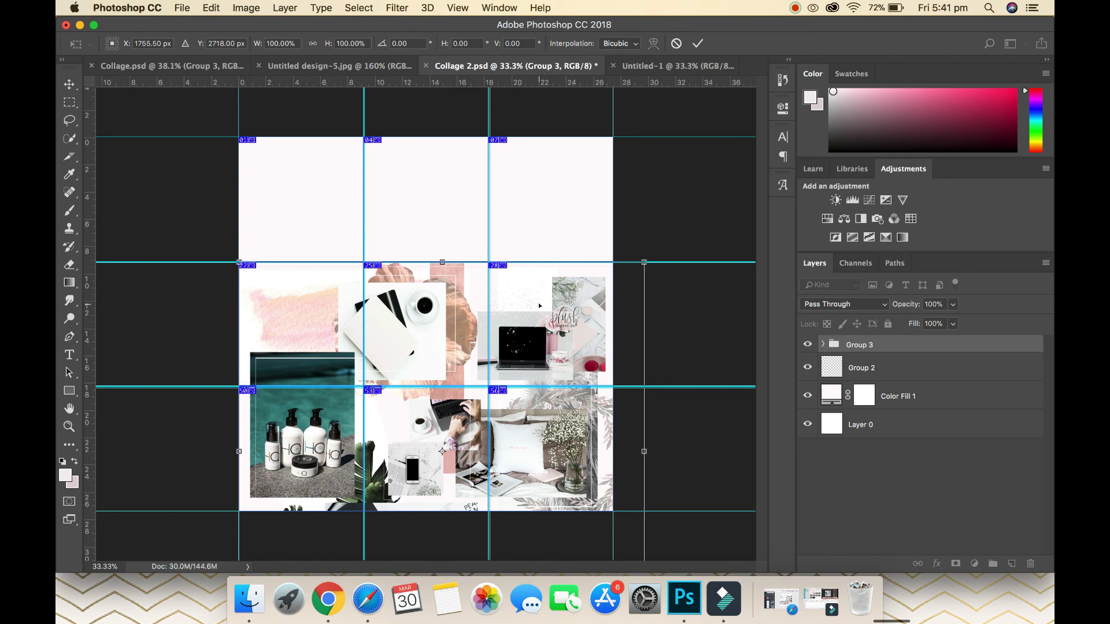
pyautogui.moveTo(539, 303); pyautogui.dragTo(549, 479)
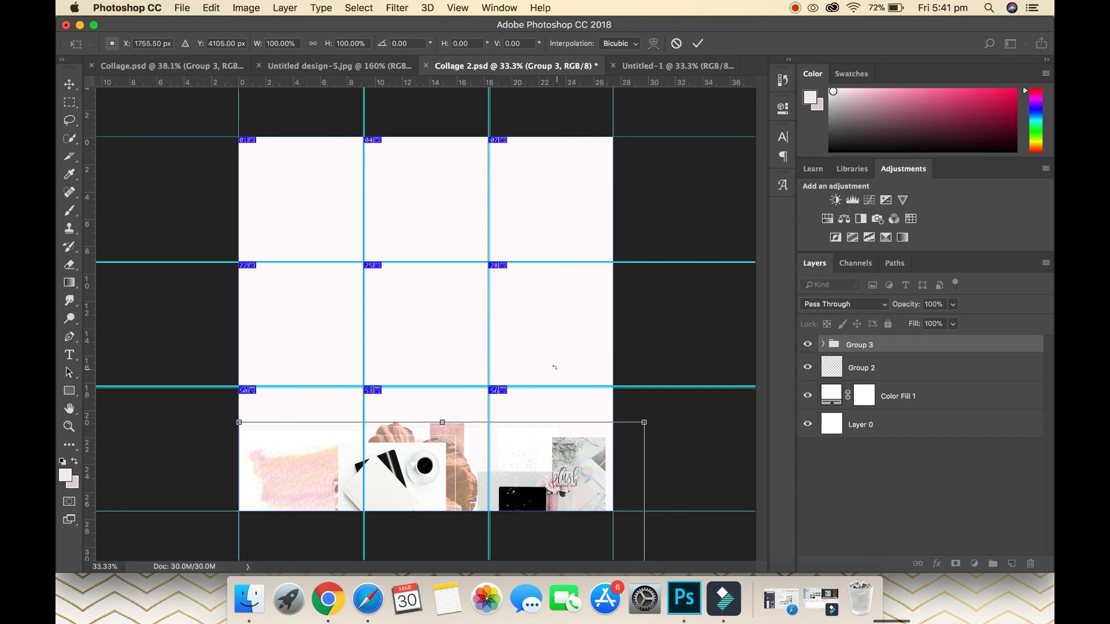
# Move Group 3 further down to about Y 4839 px, leaving only a thin strip at the canvas's lower edge
pyautogui.scroll(5, 553, 404)
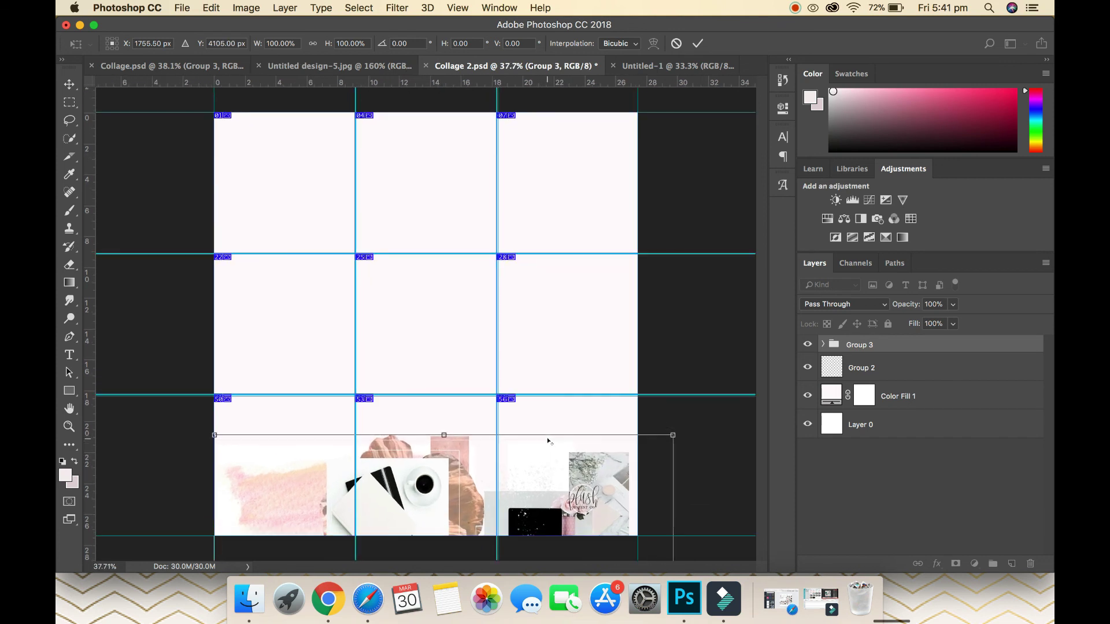
pyautogui.scroll(5, 548, 441)
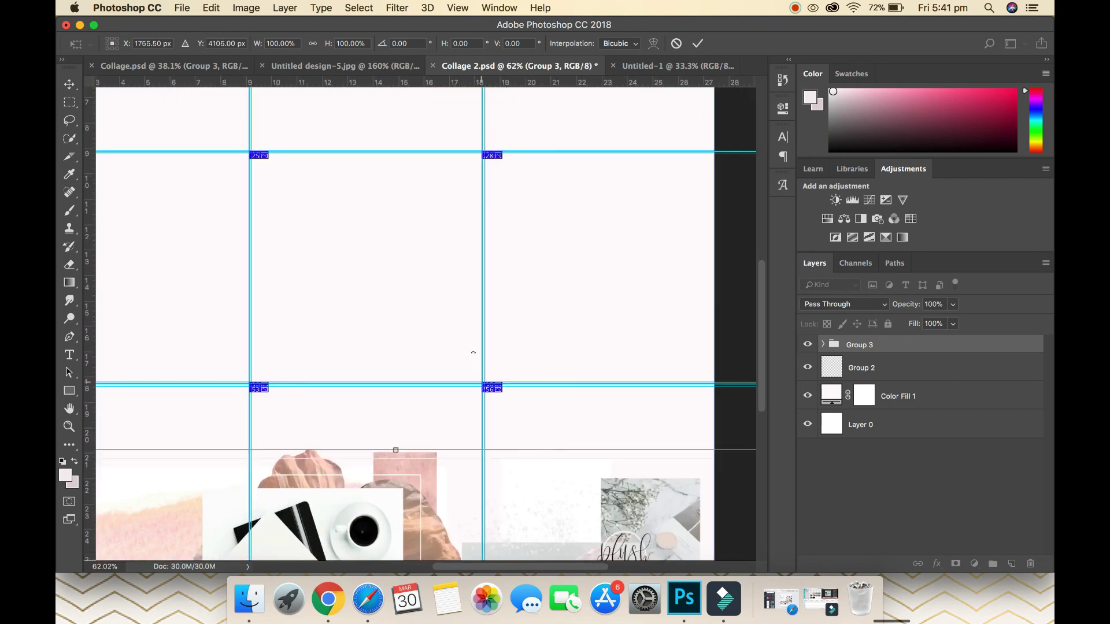
pyautogui.scroll(-5, 473, 348)
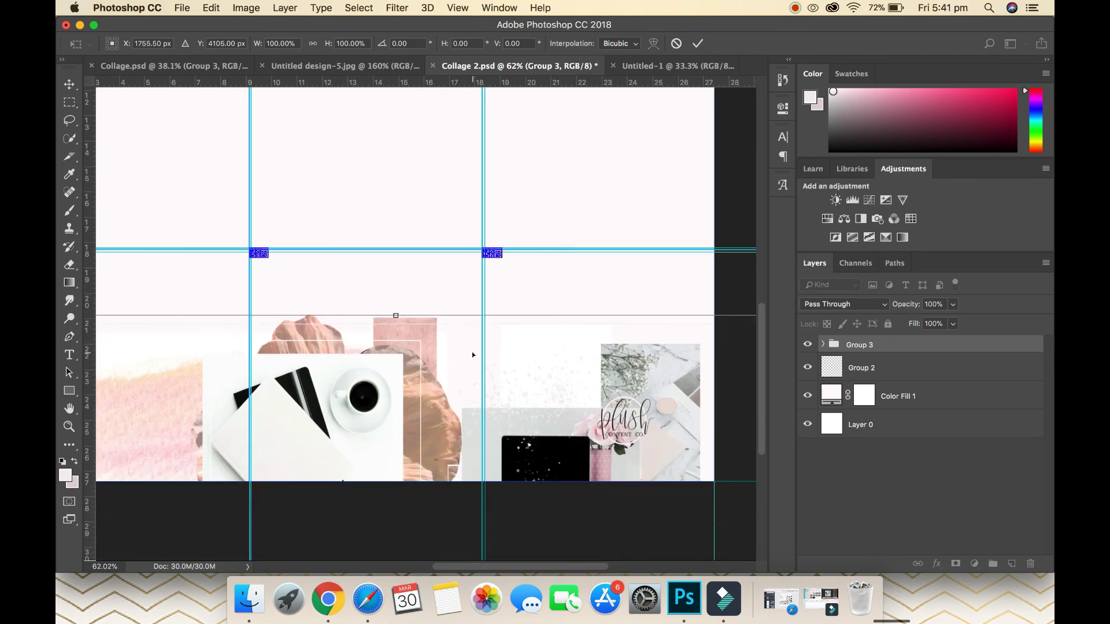
pyautogui.scroll(5, 422, 360)
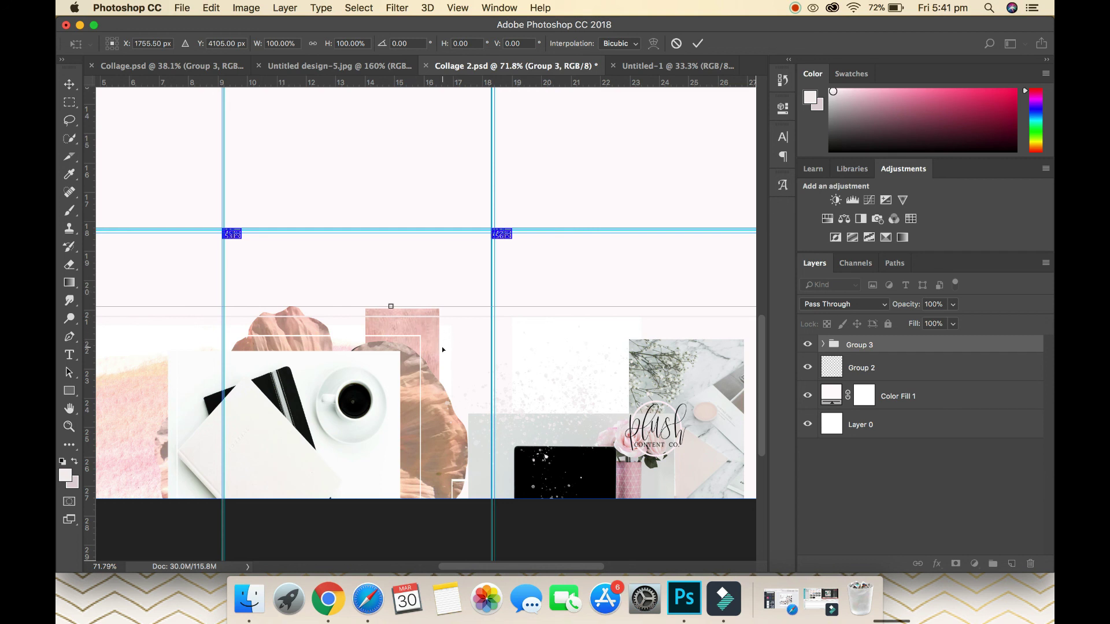
pyautogui.moveTo(443, 334); pyautogui.dragTo(453, 495)
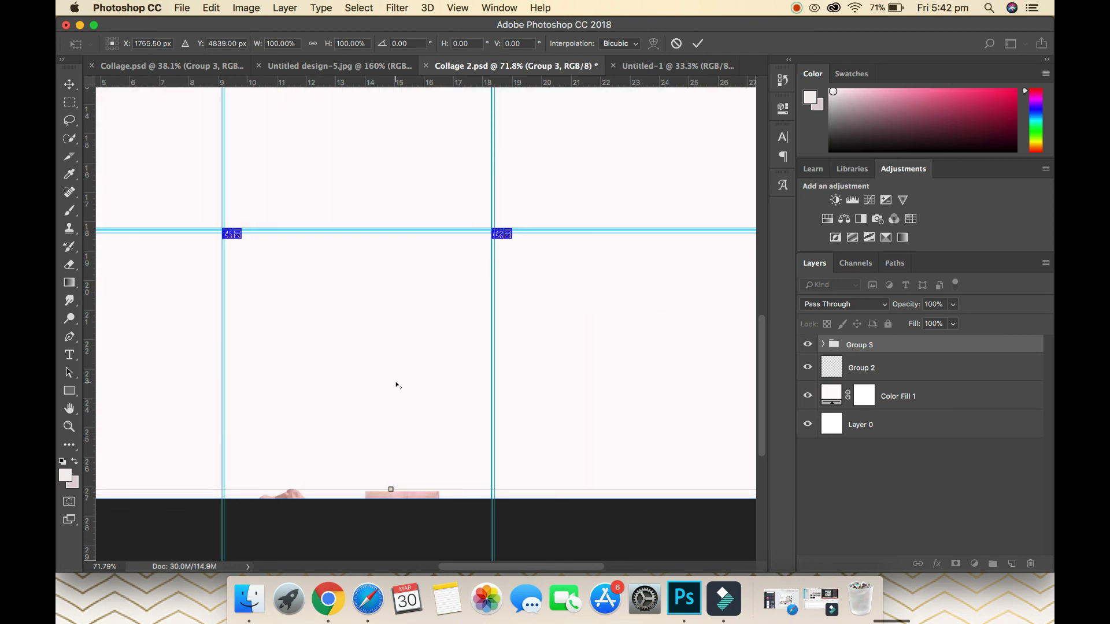
pyautogui.scroll(-5, 394, 383)
pyautogui.scroll(-10, 394, 387)
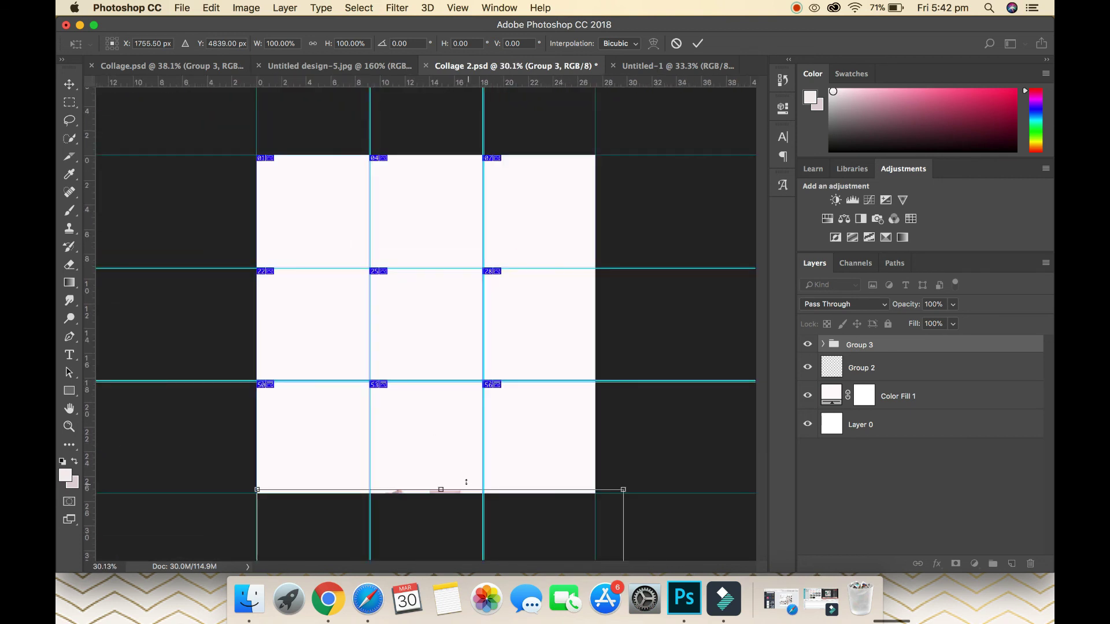
pyautogui.scroll(-3, 441, 450)
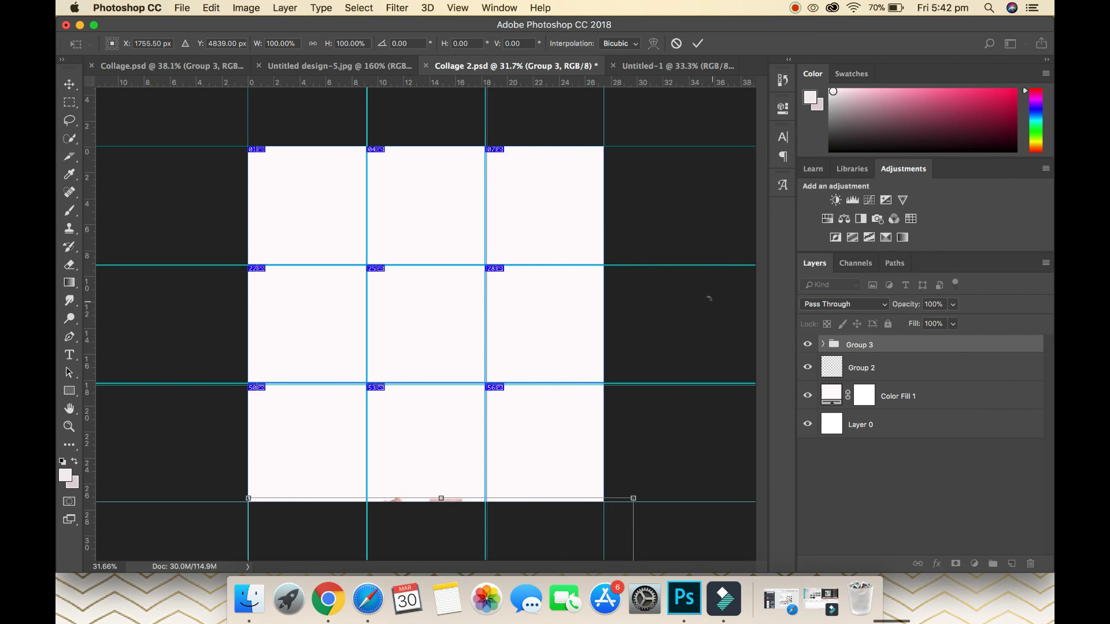
# Switch to the blank Untitled-1 grid document and on to Untitled design-5.jpg to view the Instagram feed mockup
pyautogui.click(644, 65)
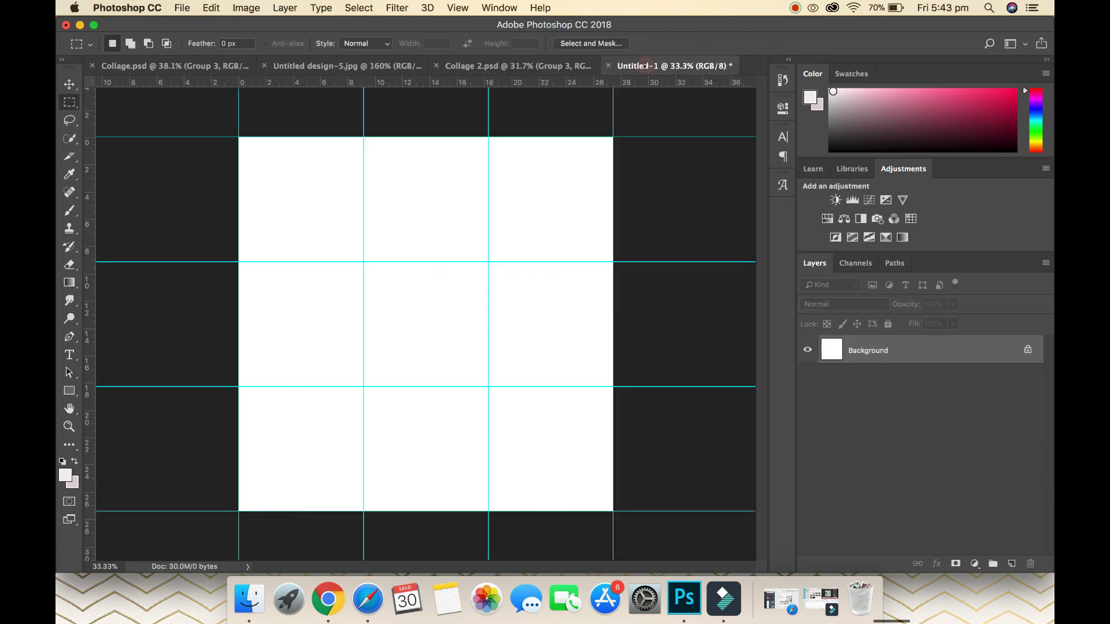
pyautogui.click(376, 67)
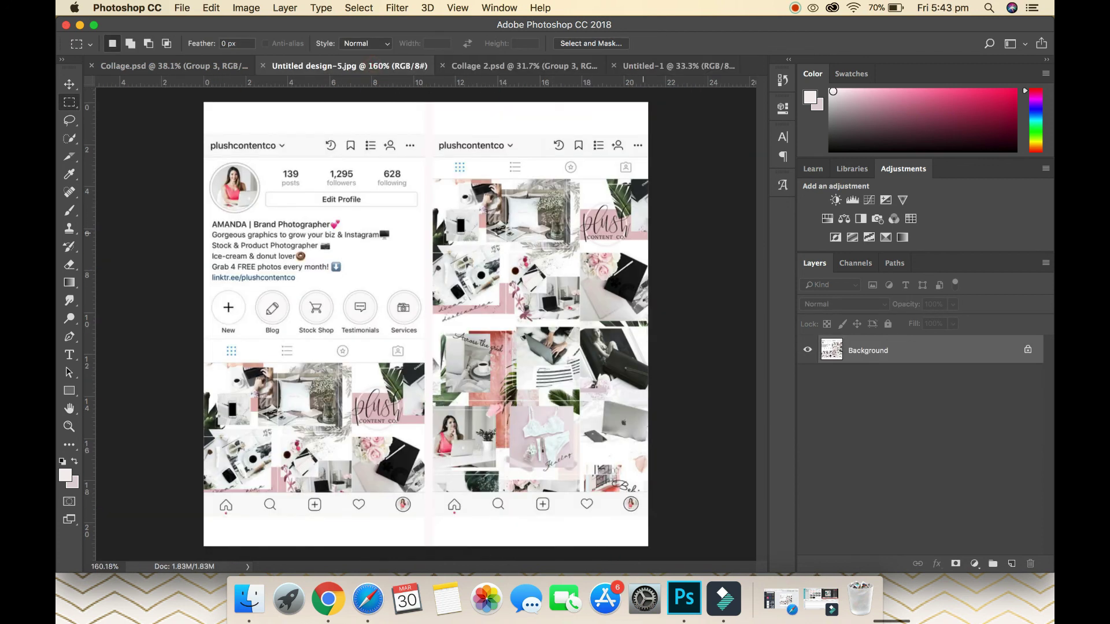